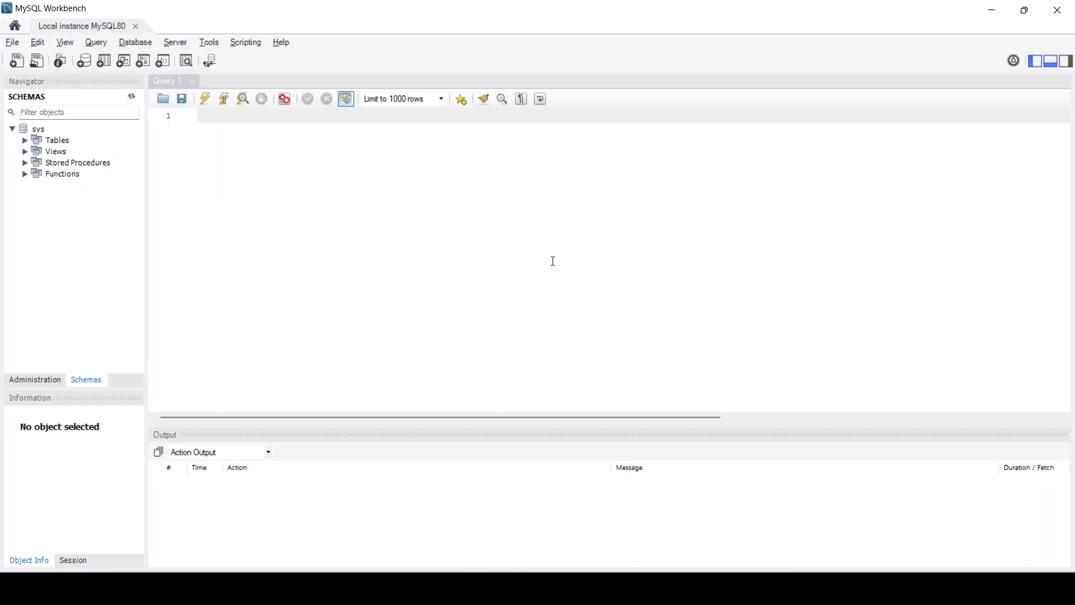
In a new Chrome tab, search 'mysql sample database' and open the Sakila Sample Database documentation
left_click(677, 588)
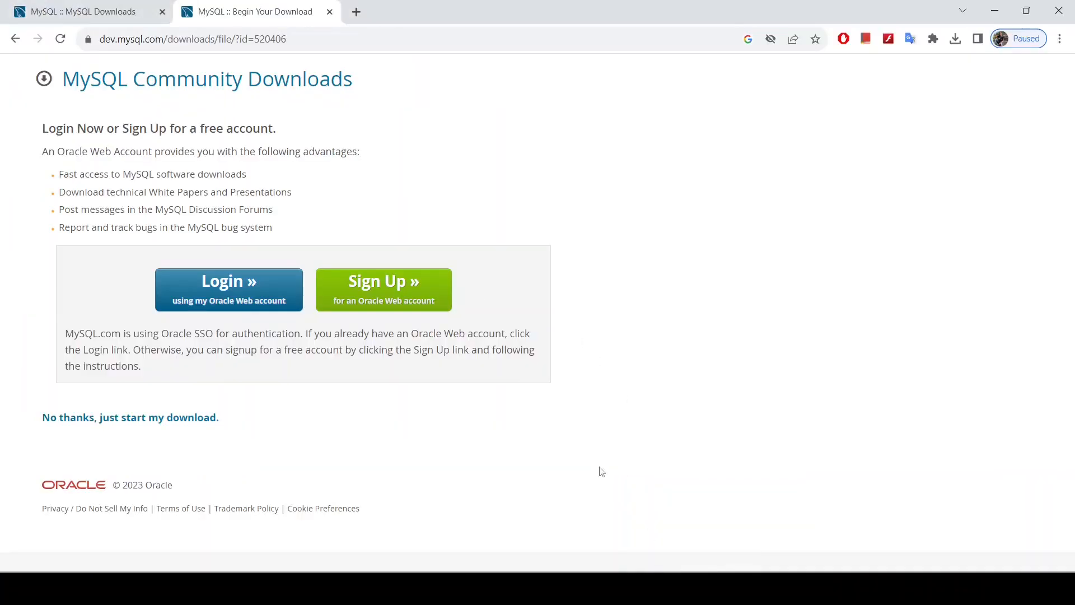
left_click(357, 12)
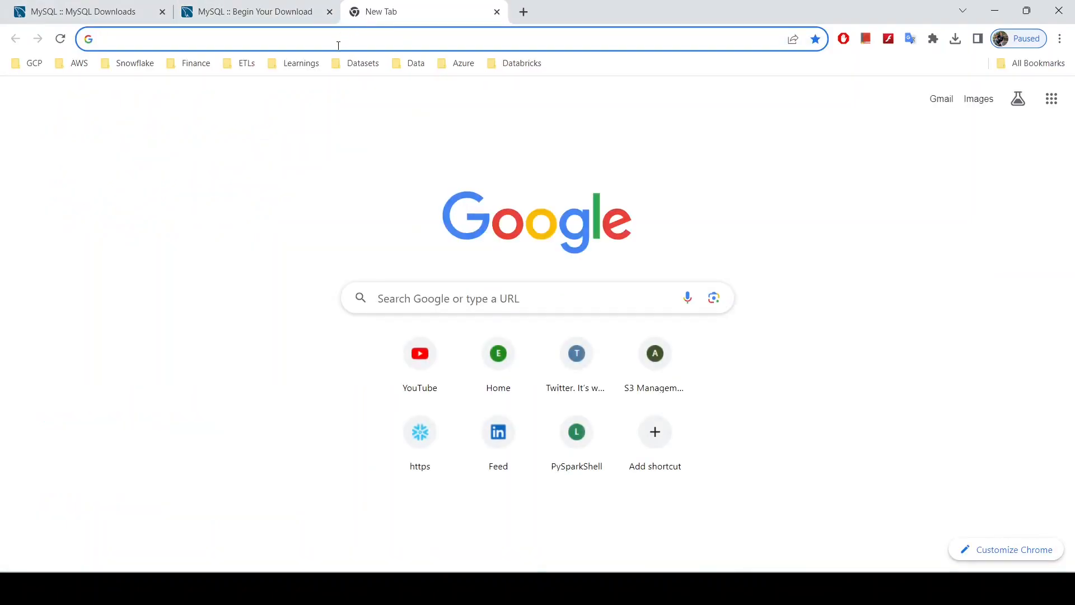
type("mys")
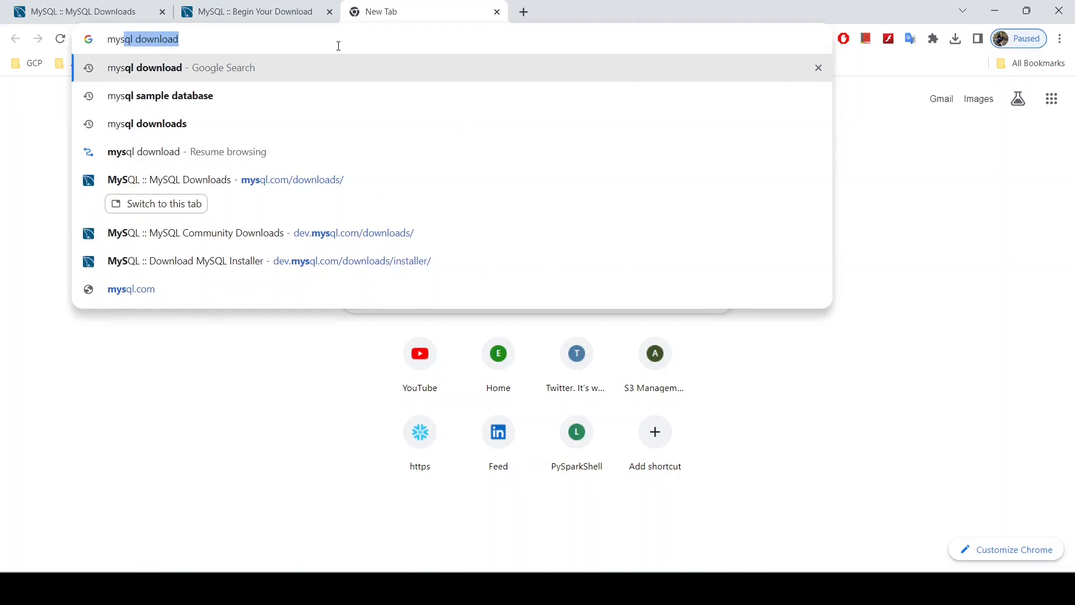
type("al")
key("BackSpace")
key("BackSpace")
type("ql sam")
key("Return")
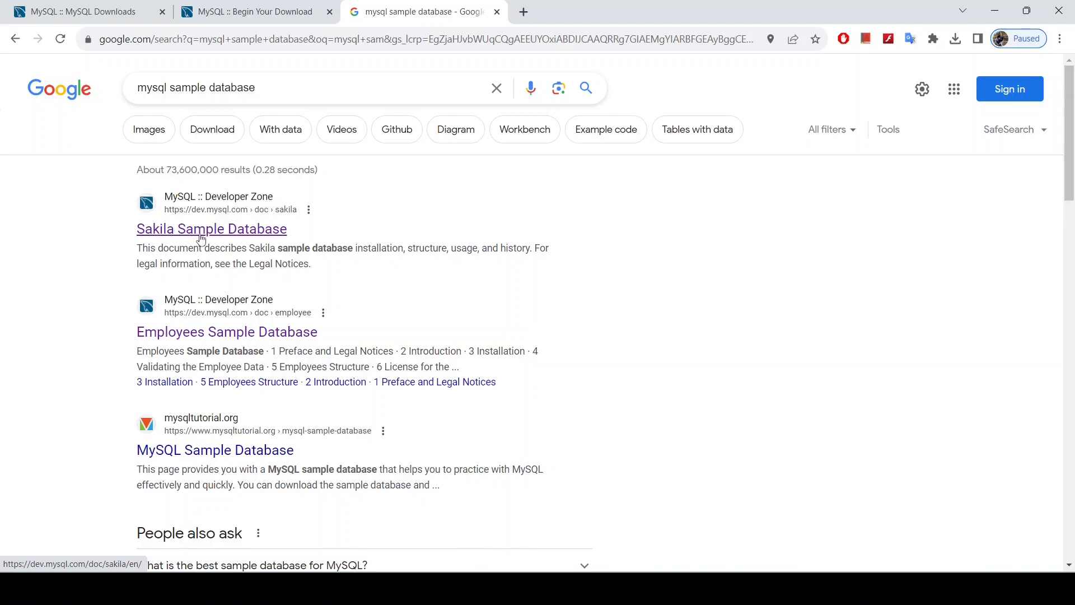
left_click(254, 231)
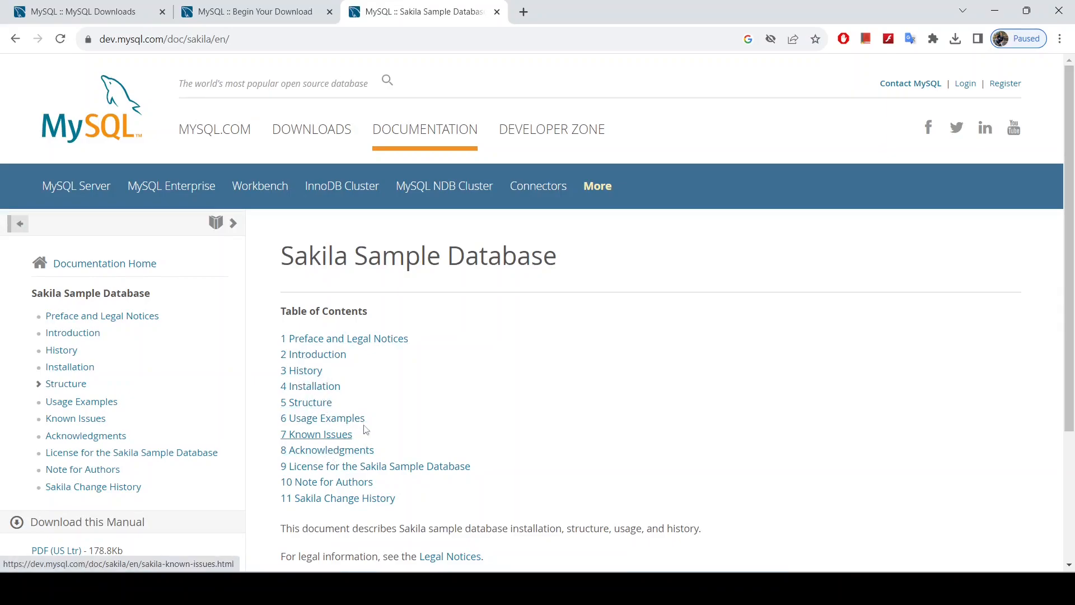
Open the Sakila Installation chapter and open the Other MySQL Documentation link in a new tab
left_click(313, 392)
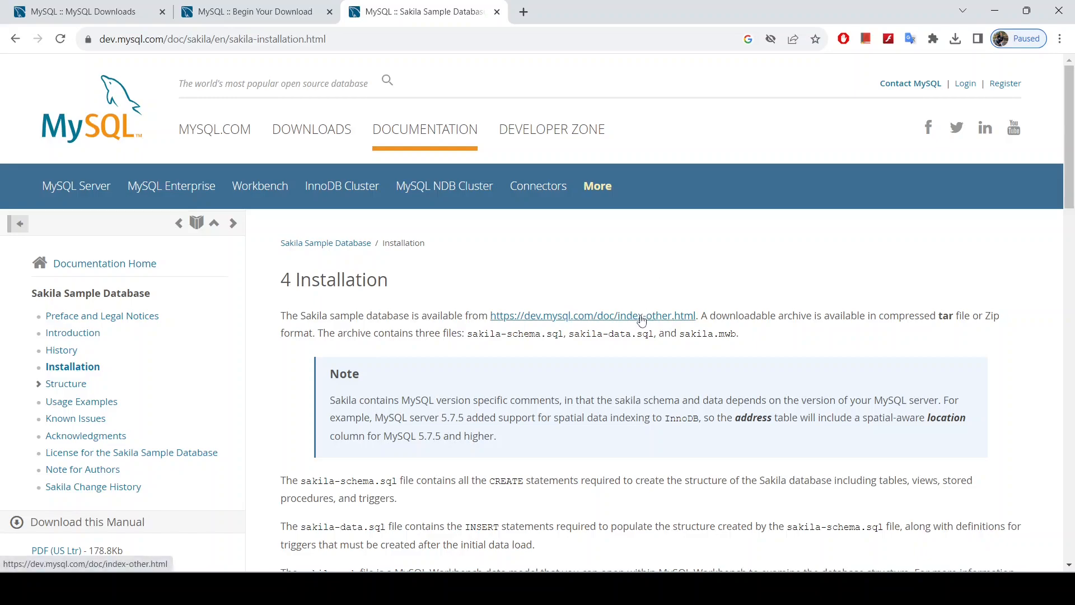
right_click(605, 316)
left_click(644, 326)
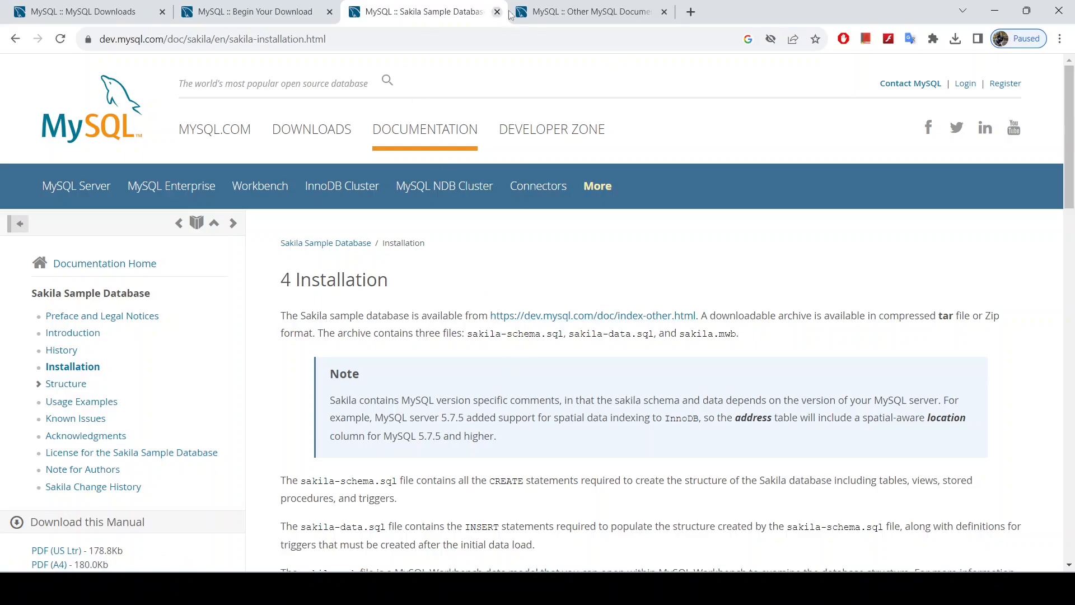
Scroll through the Installation chapter's setup steps
scroll(536, 300, "down", 5)
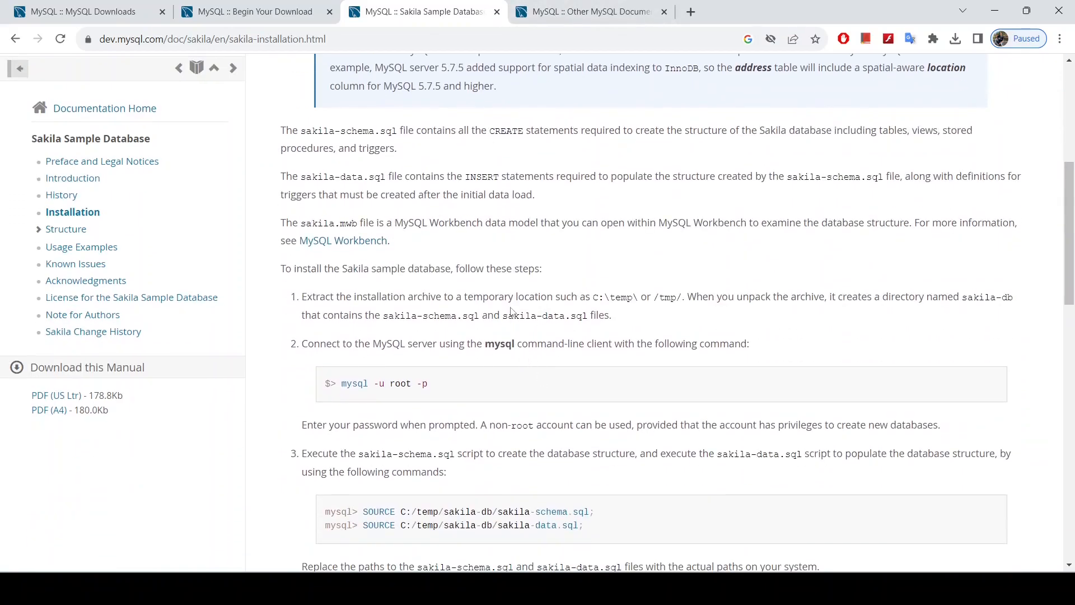
scroll(507, 286, "down", 4)
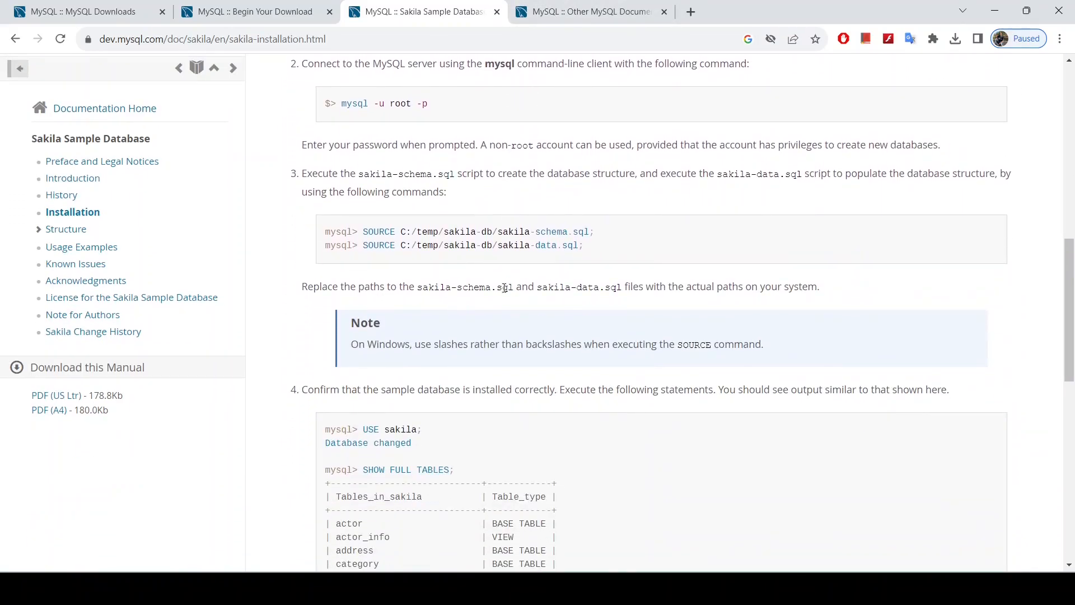
scroll(442, 377, "down", 6)
scroll(451, 379, "up", 7)
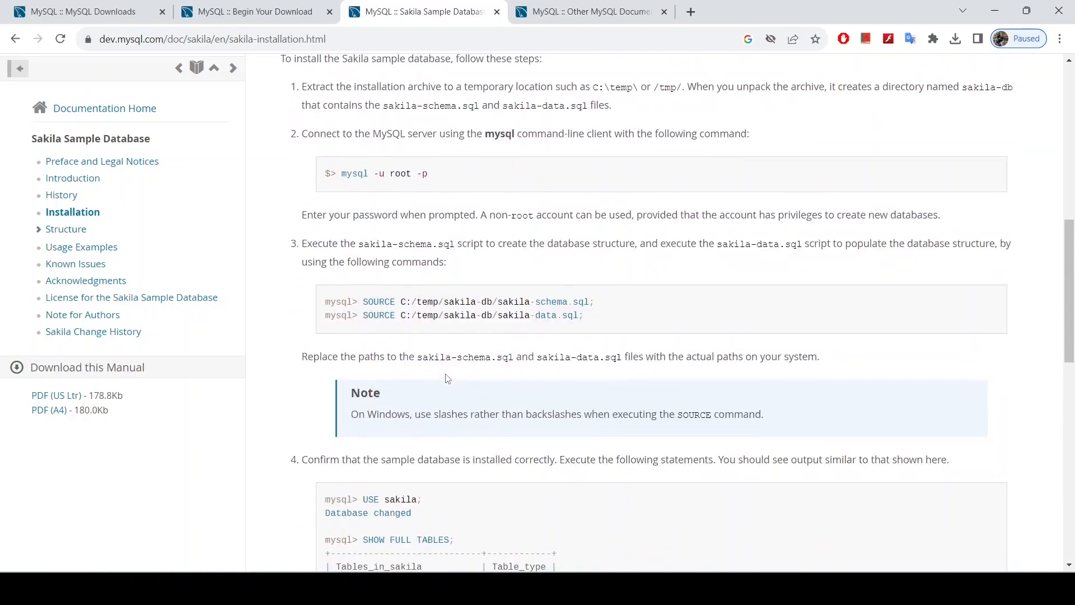
scroll(452, 315, "up", 4)
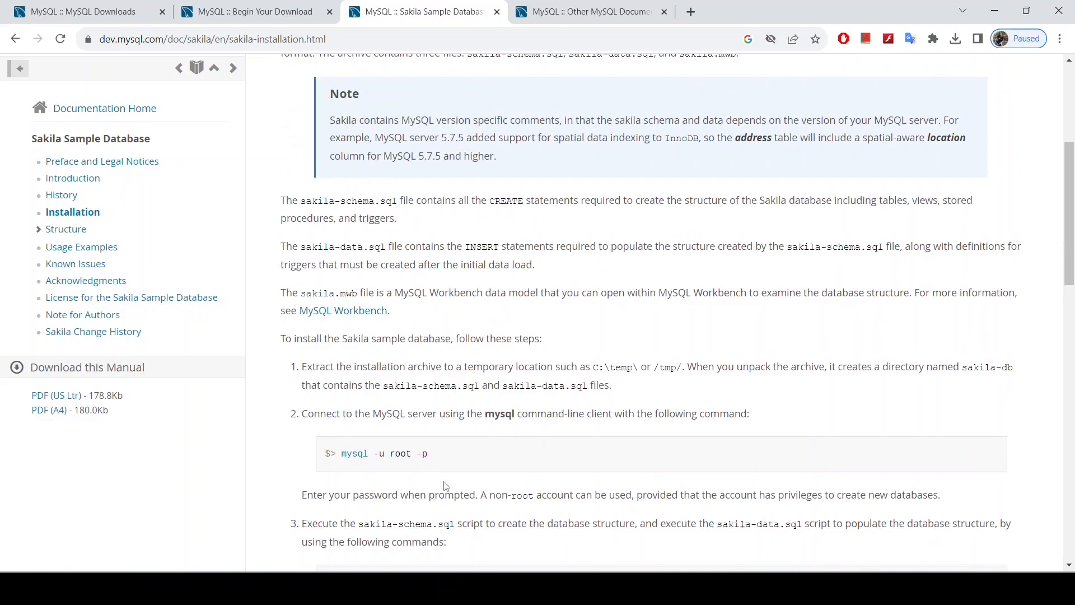
scroll(611, 387, "up", 4)
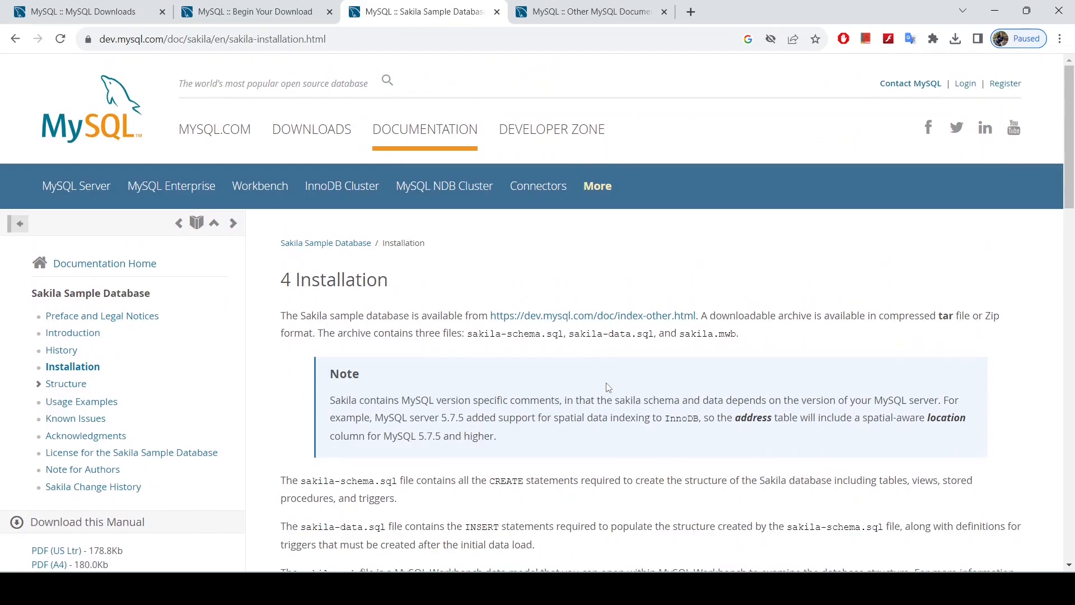
scroll(589, 392, "down", 15)
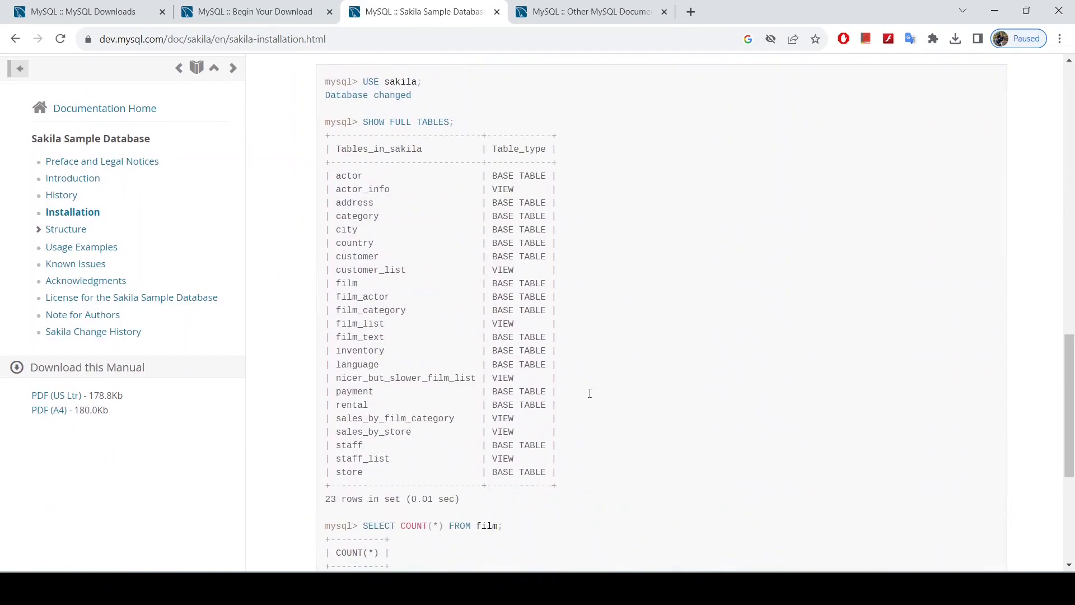
scroll(590, 393, "up", 2)
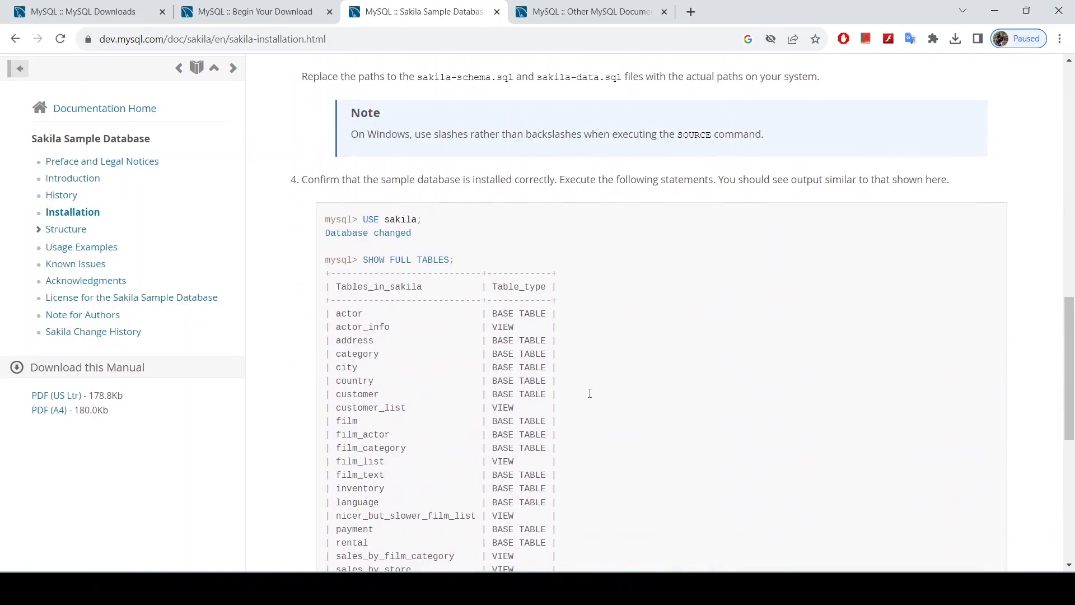
Download sakila-db.zip from the Other MySQL Documentation page and open it
left_click(541, 17)
scroll(404, 352, "down", 4)
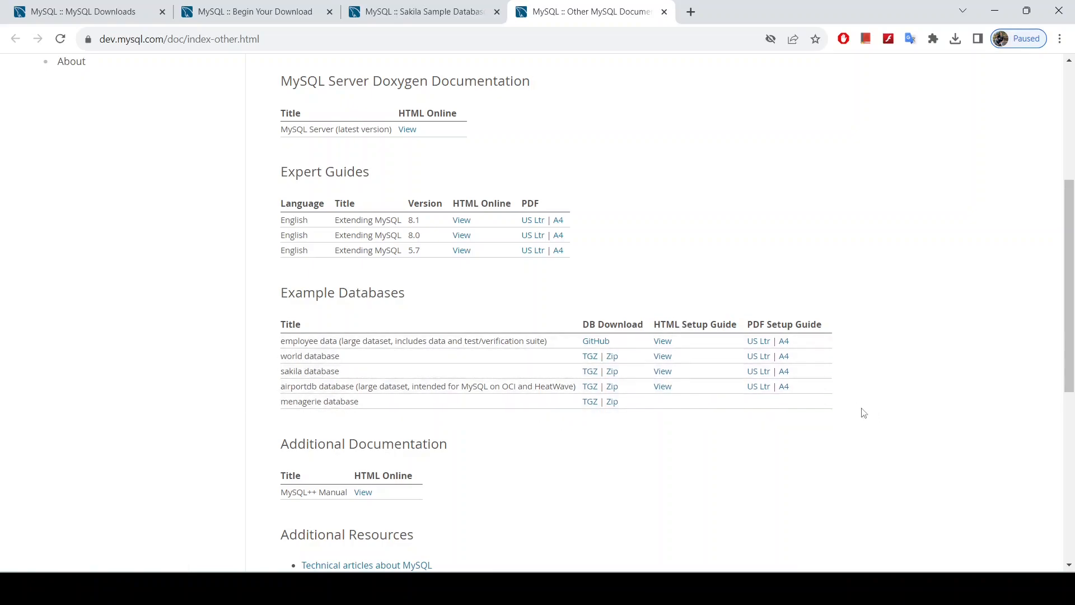
left_click(612, 373)
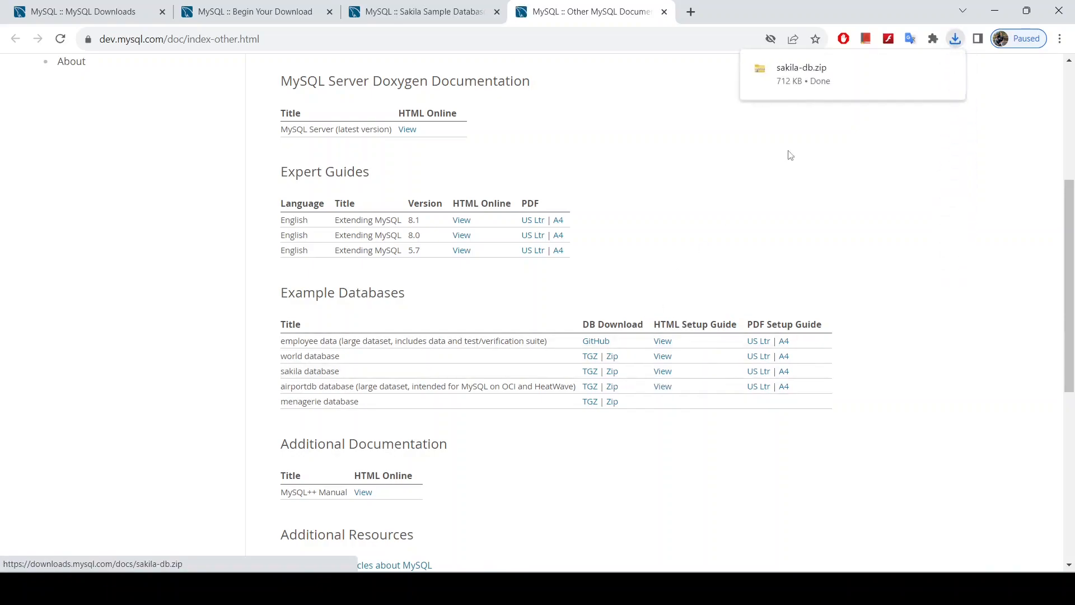
mouse_move(848, 80)
left_click(946, 70)
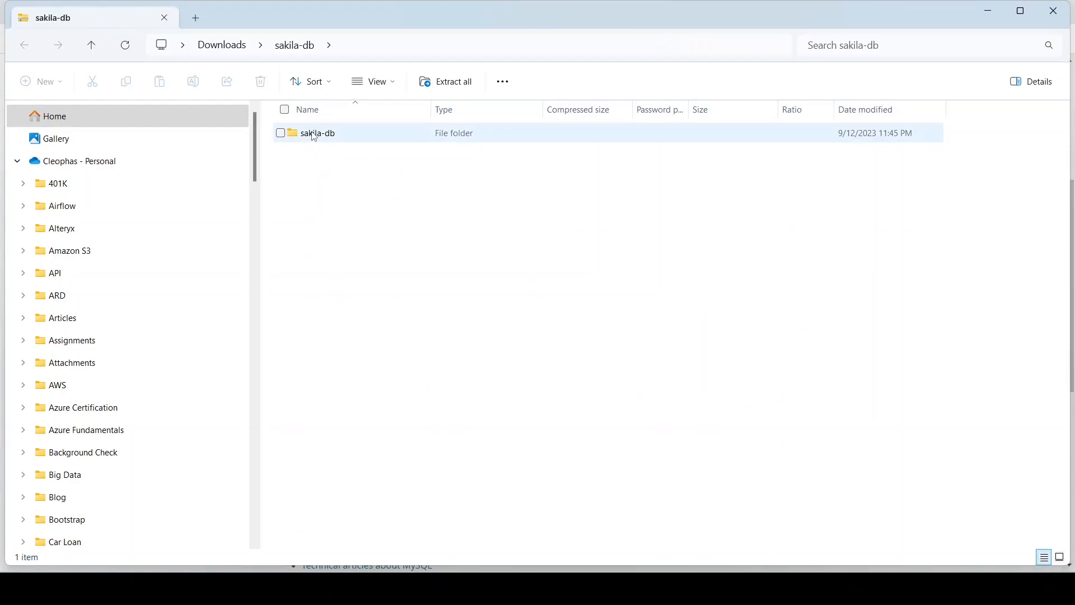
Look inside the zip's sakila-db folder, then go back to the Downloads folder
left_click(333, 135)
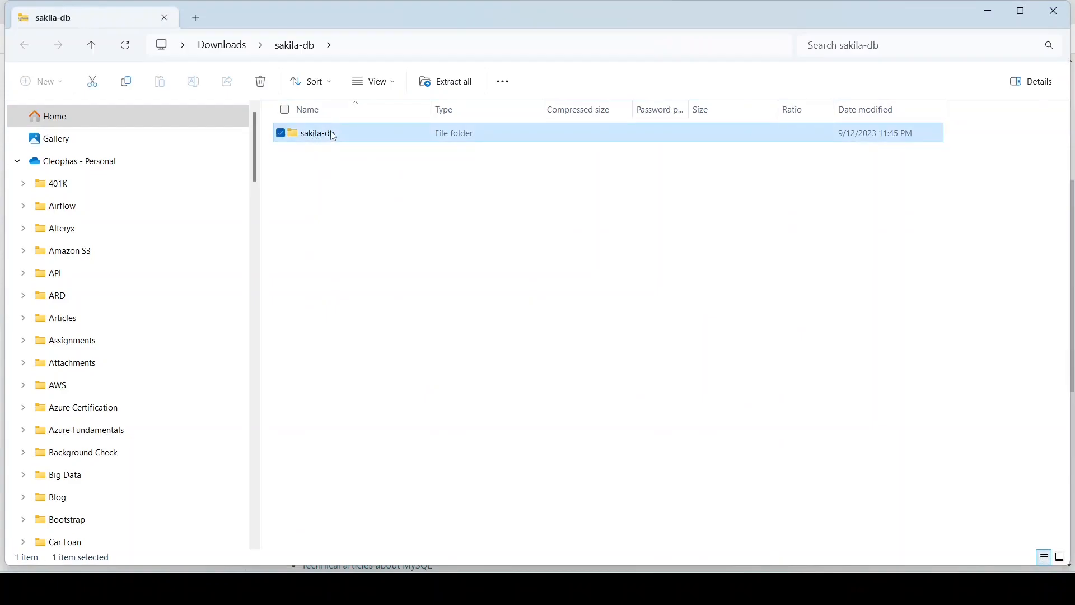
double_click(334, 136)
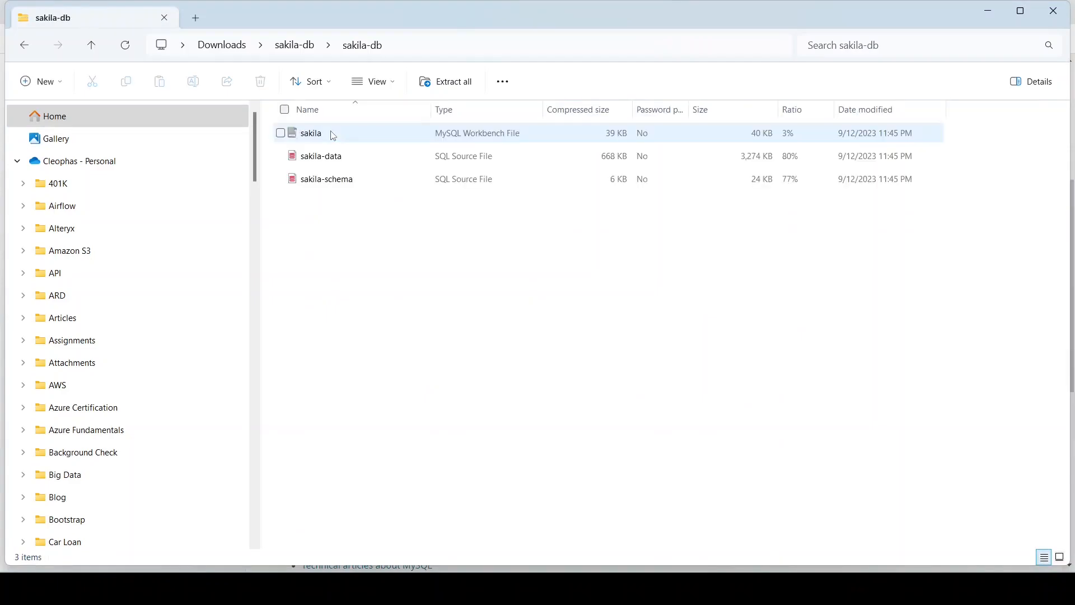
left_click(295, 46)
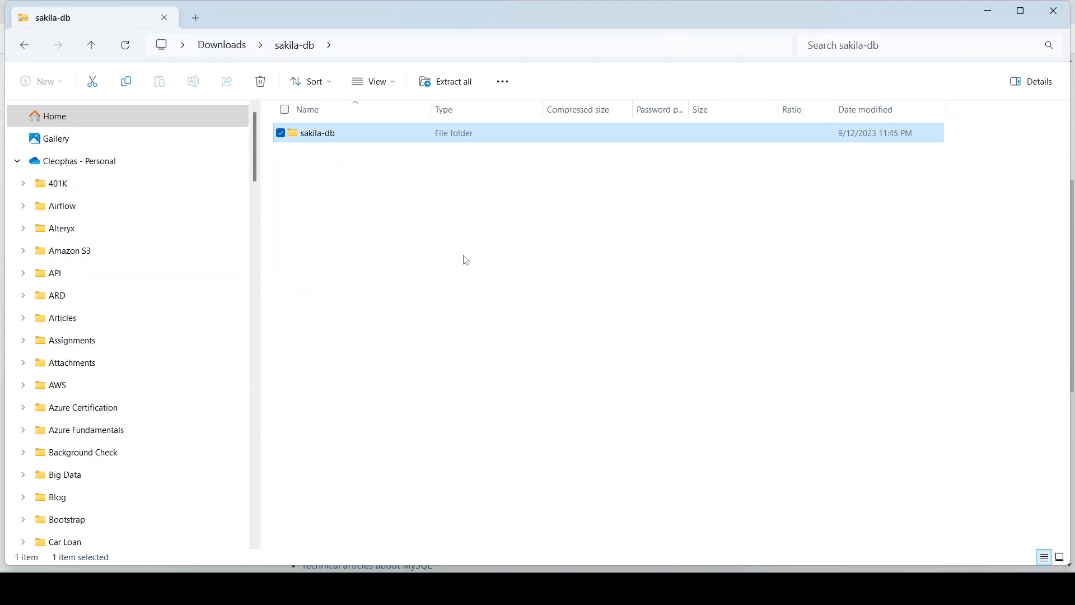
left_click(225, 46)
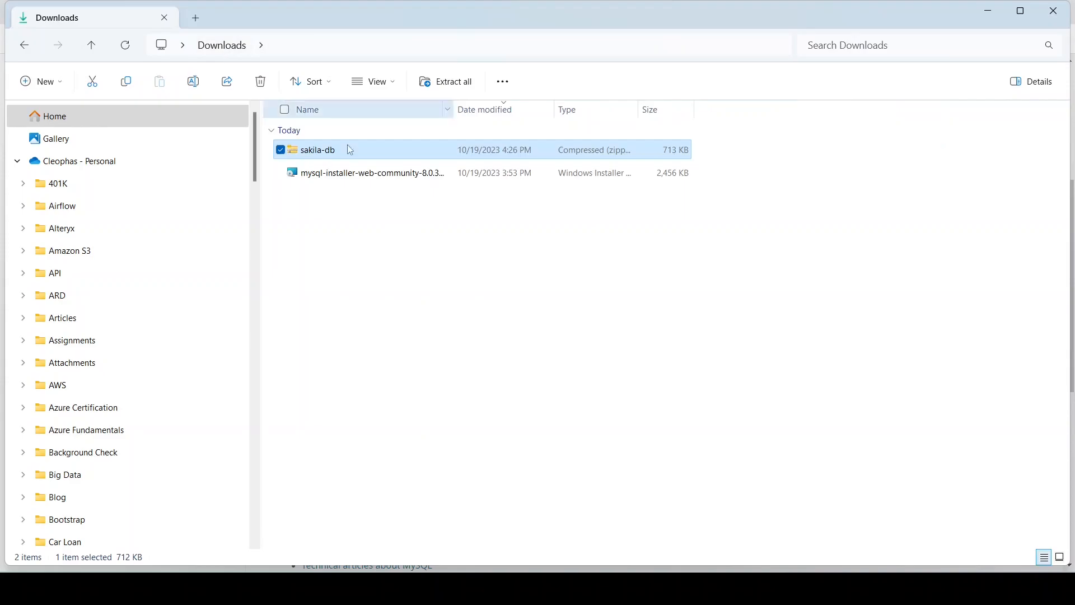
Extract the sakila-db zip into the Downloads folder
right_click(318, 156)
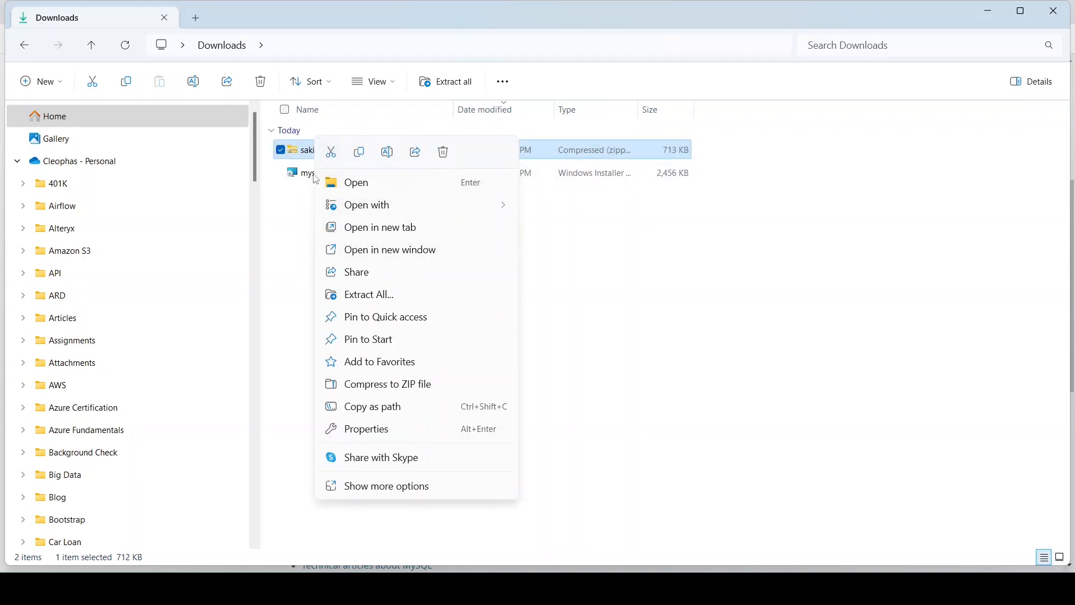
left_click(377, 296)
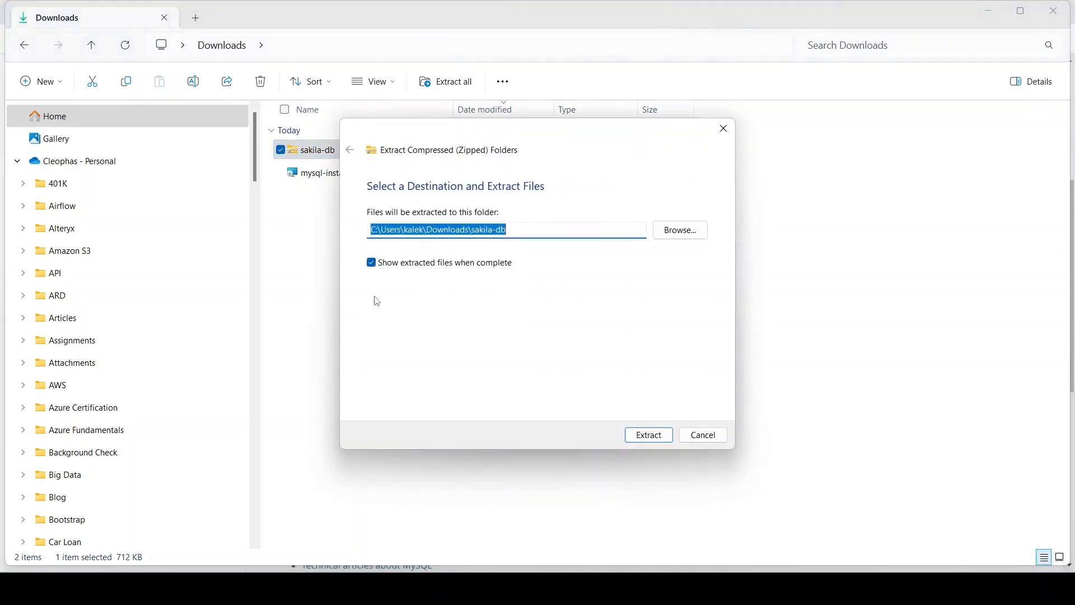
left_click(649, 435)
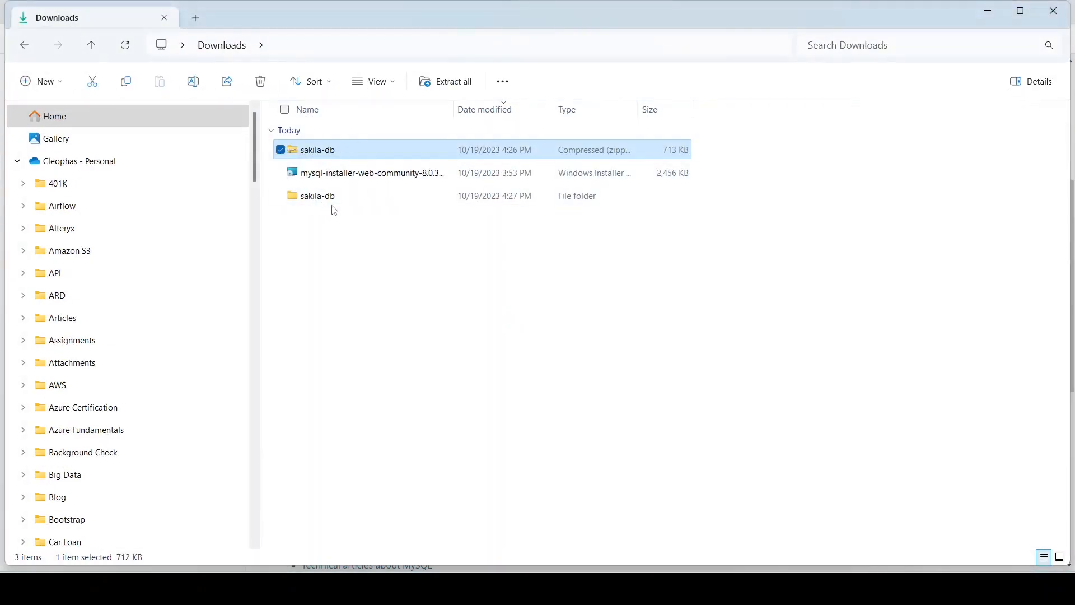
Open the inner sakila-db folder, widen the Type column, and bring up sakila-schema's context menu
double_click(335, 196)
double_click(327, 154)
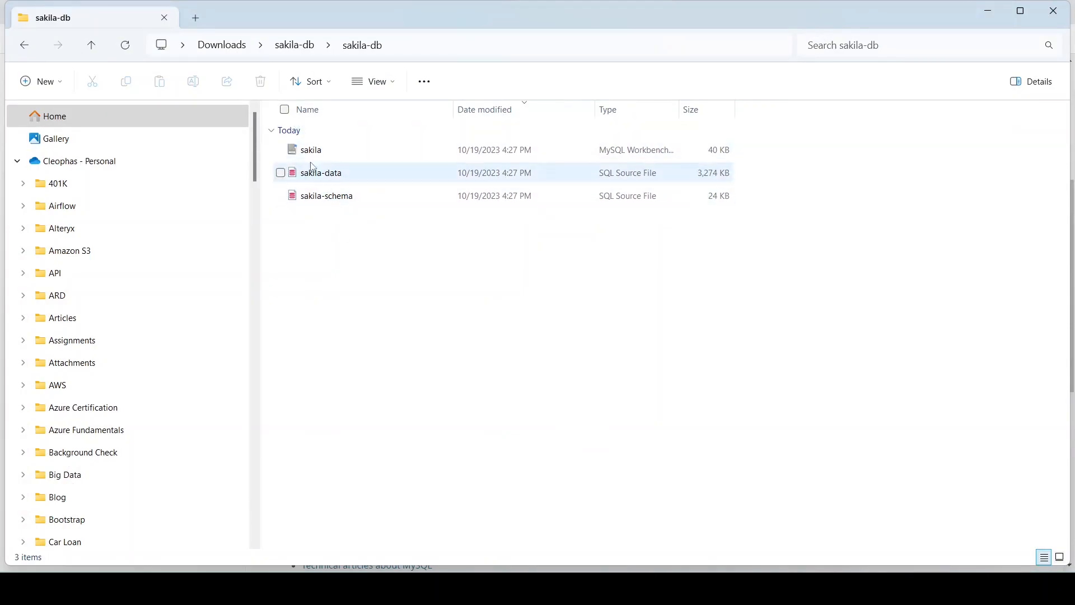
left_click_drag(679, 110, 784, 110)
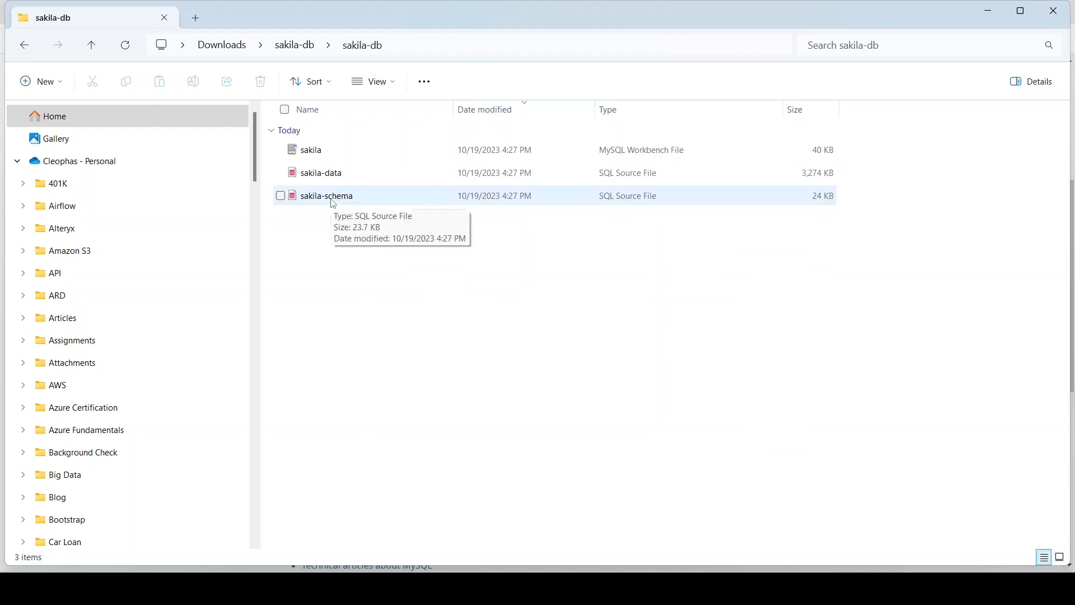
left_click(335, 204)
right_click(335, 204)
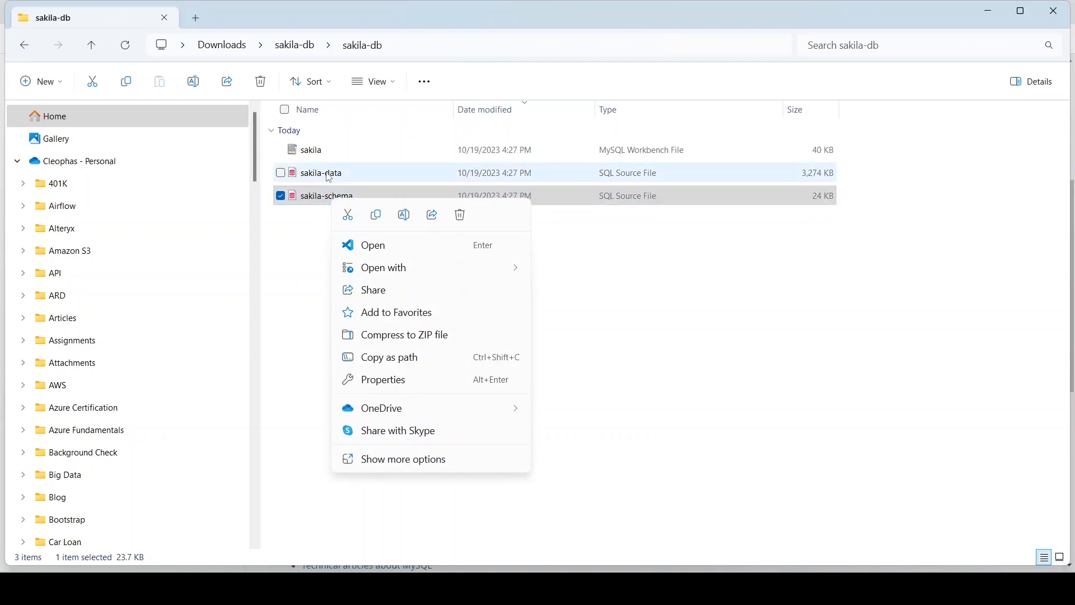
left_click(322, 201)
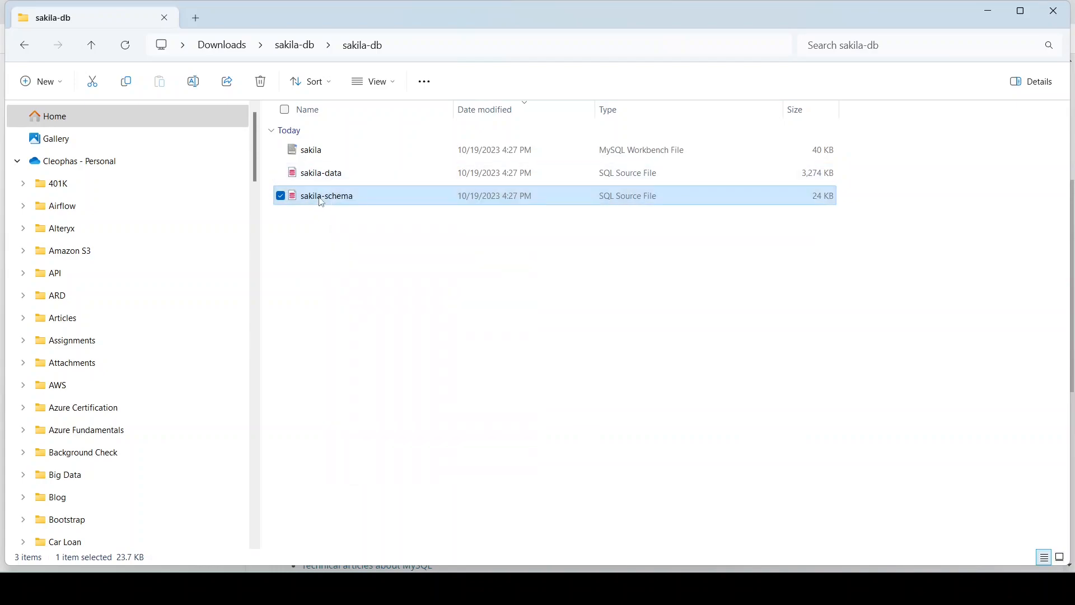
right_click(322, 203)
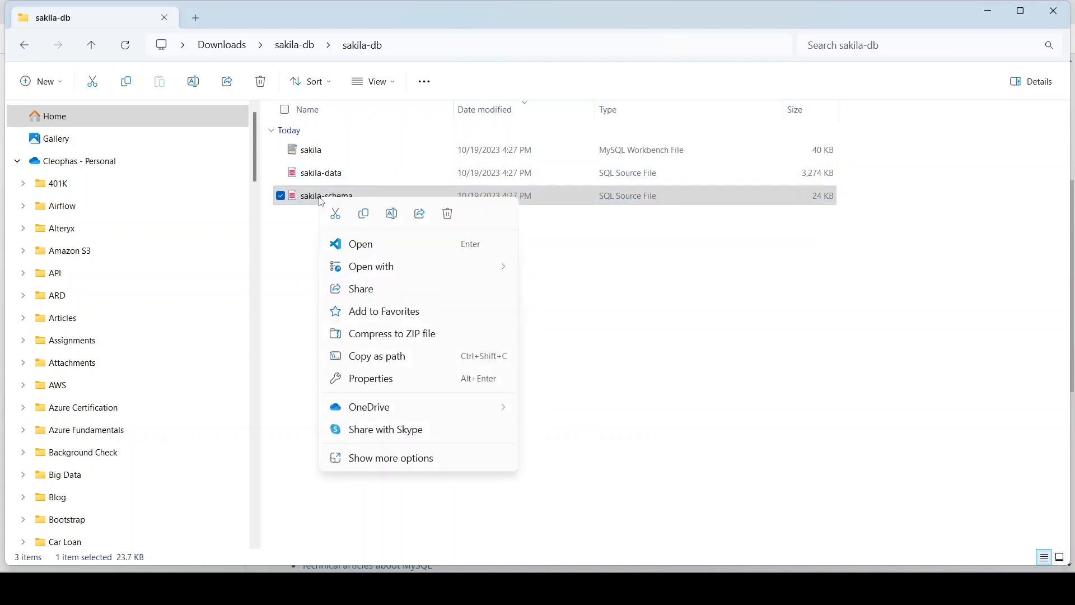
Open sakila-schema.sql in Visual Studio Code and close the Release Notes tab
left_click(371, 246)
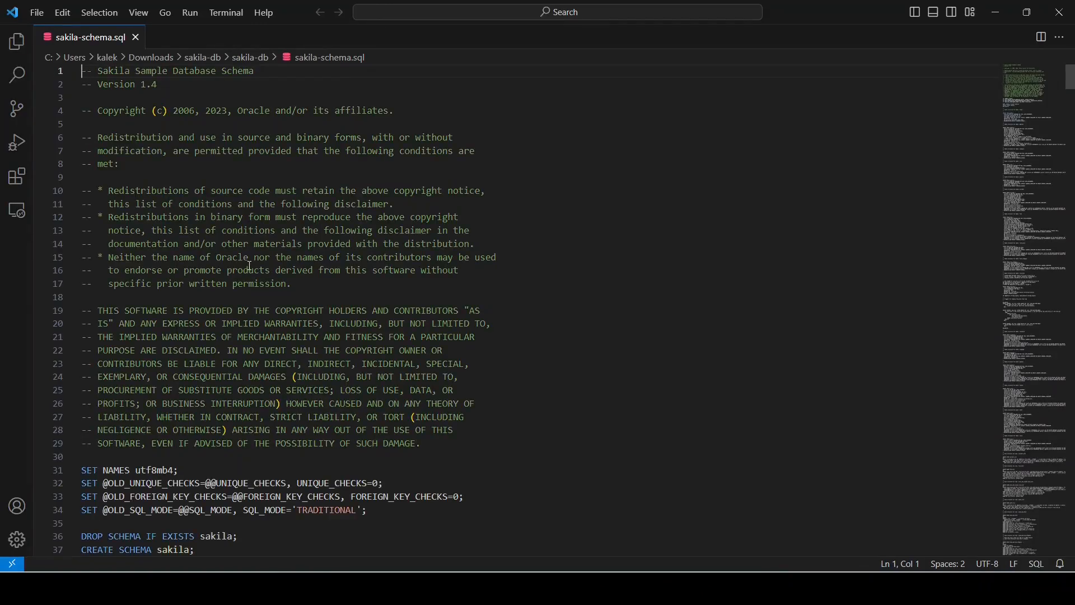
scroll(264, 261, "down", 2)
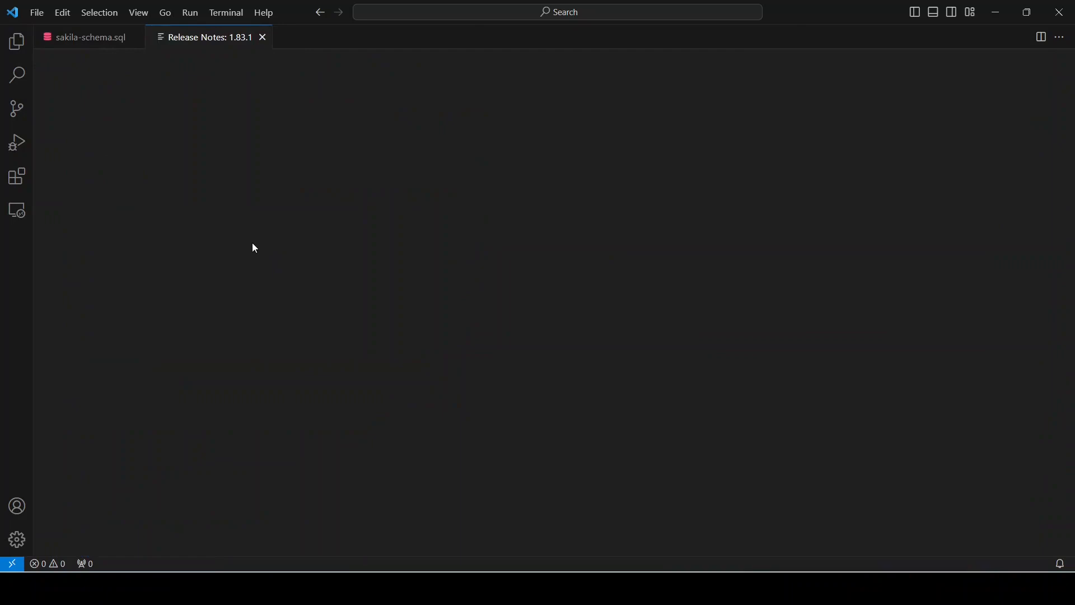
left_click(264, 37)
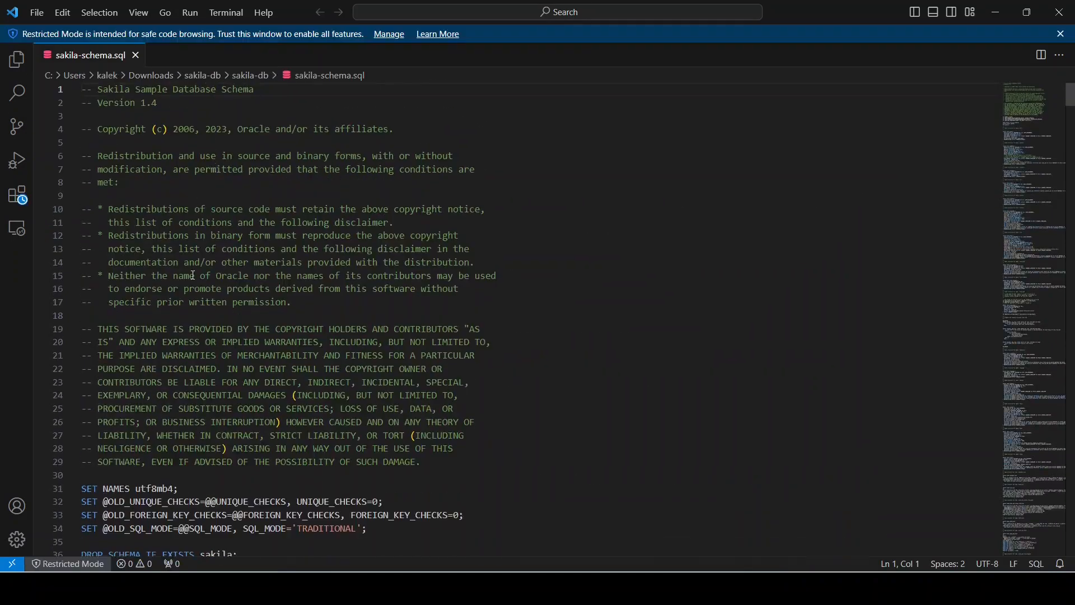
Scroll through the whole sakila-schema.sql script
scroll(185, 290, "down", 4)
scroll(185, 290, "up", 4)
scroll(166, 239, "down", 6)
scroll(171, 236, "down", 5)
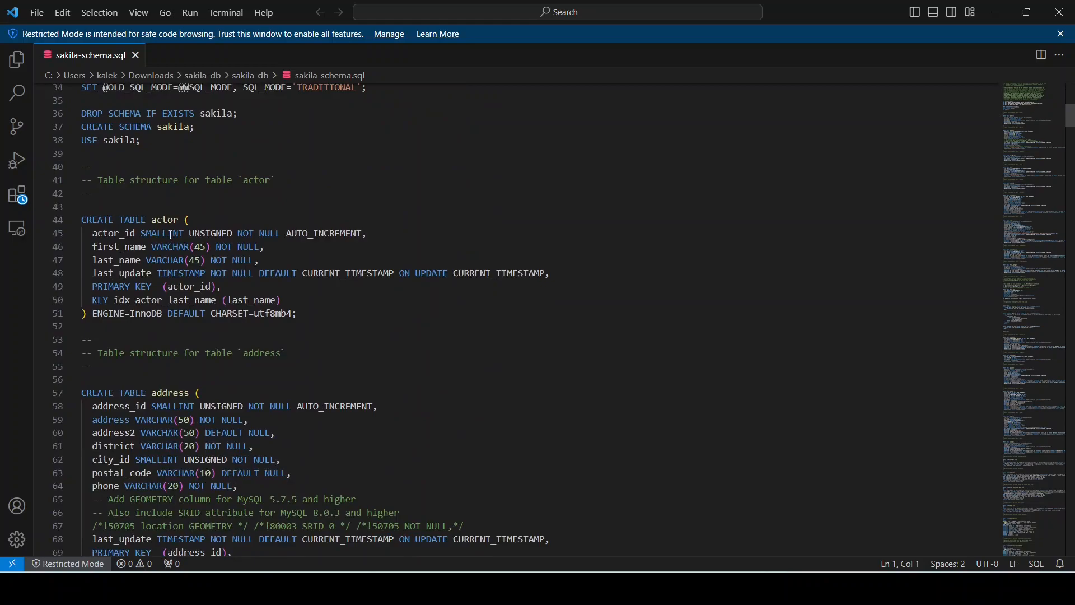
scroll(177, 195, "down", 20)
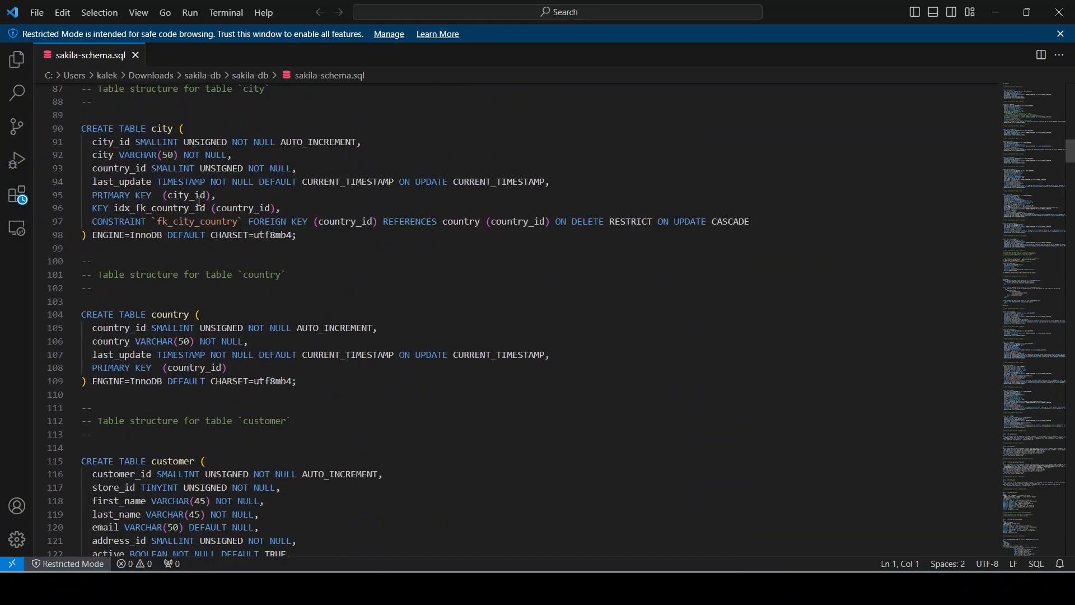
scroll(207, 199, "down", 19)
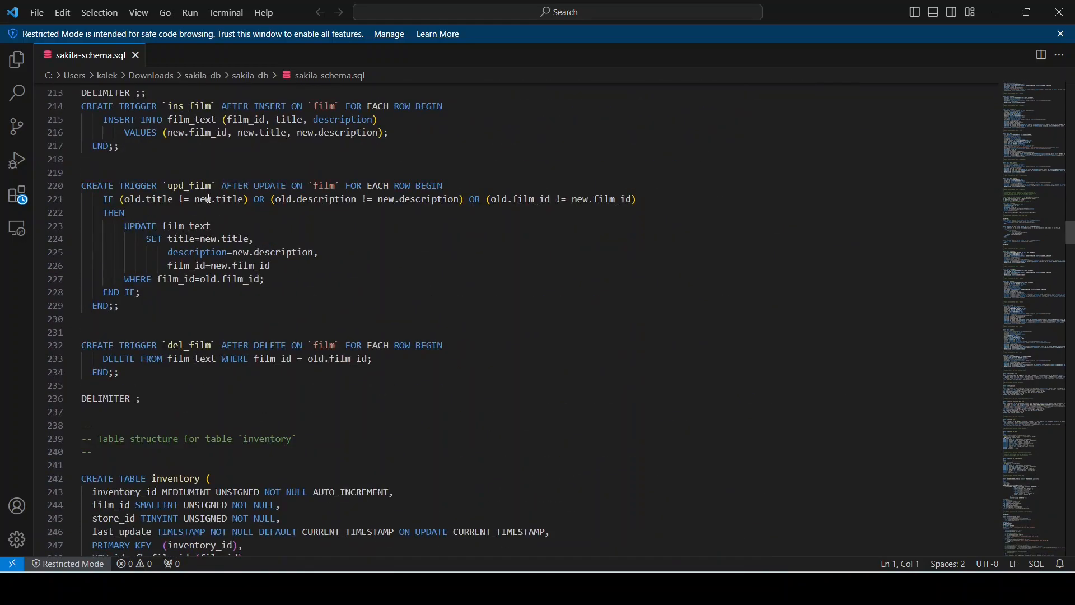
scroll(276, 393, "up", 14)
scroll(259, 180, "down", 8)
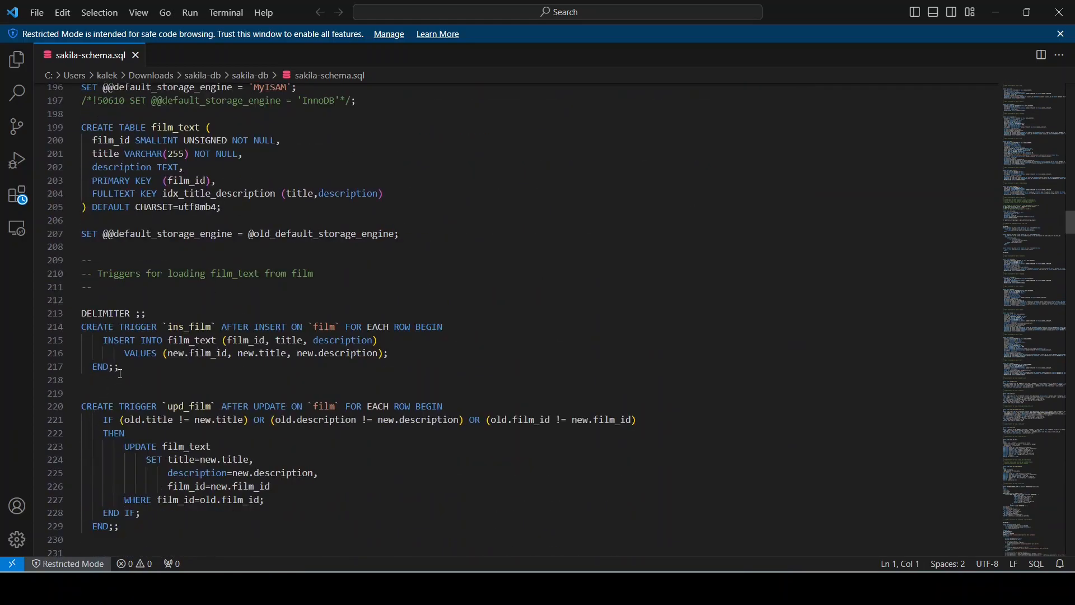
scroll(240, 340, "down", 20)
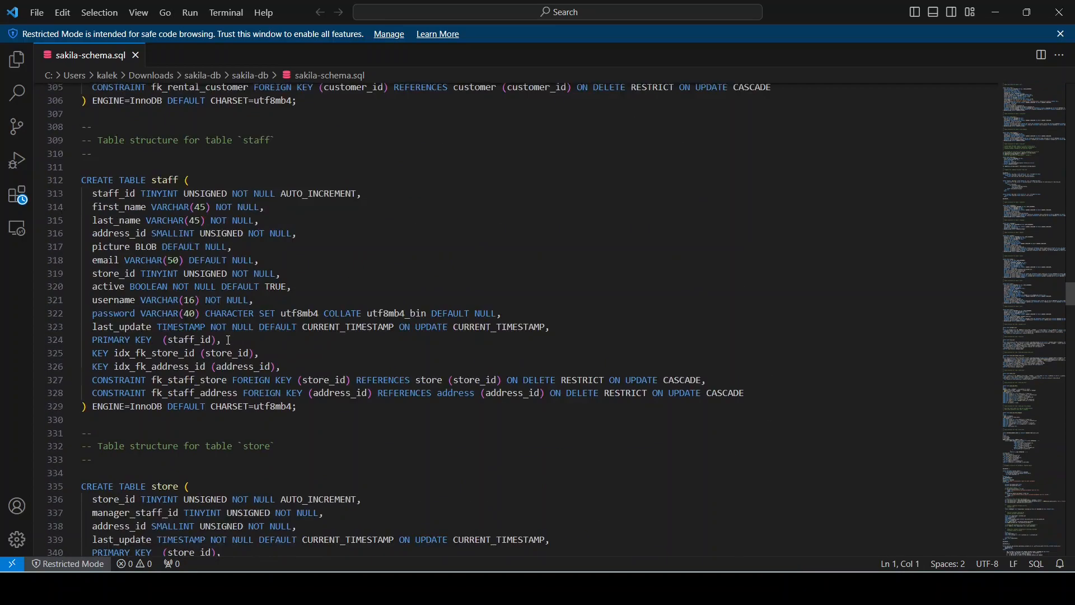
scroll(229, 341, "down", 20)
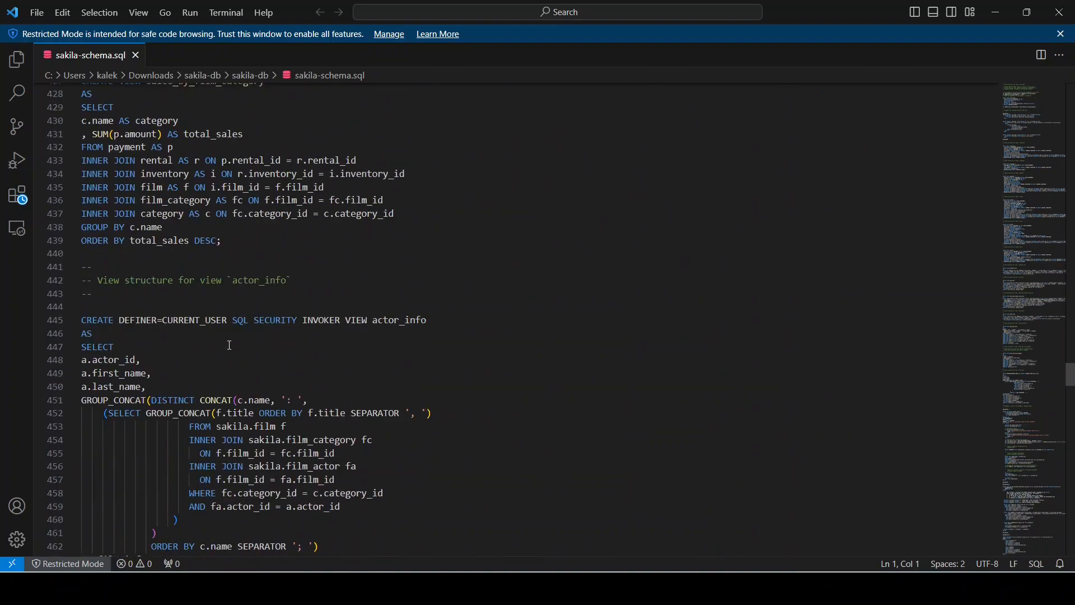
scroll(227, 347, "down", 8)
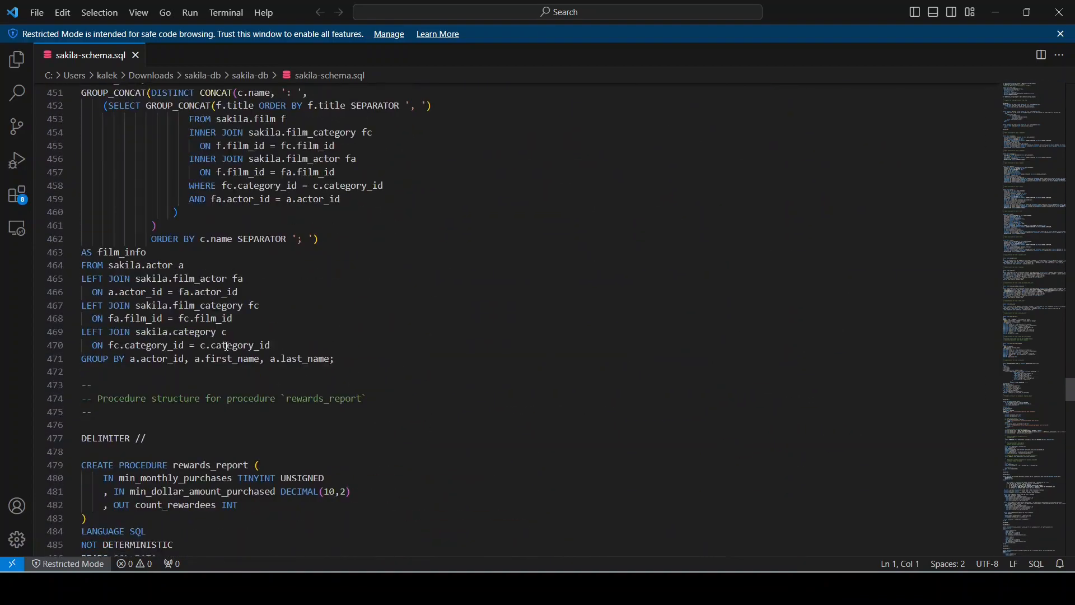
scroll(226, 347, "down", 20)
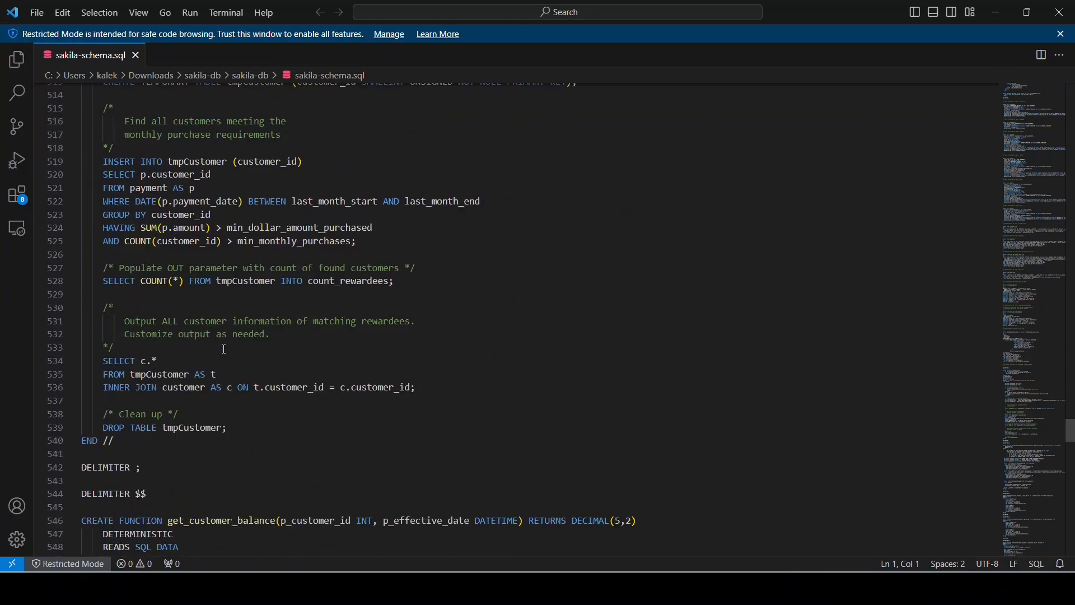
scroll(225, 350, "down", 20)
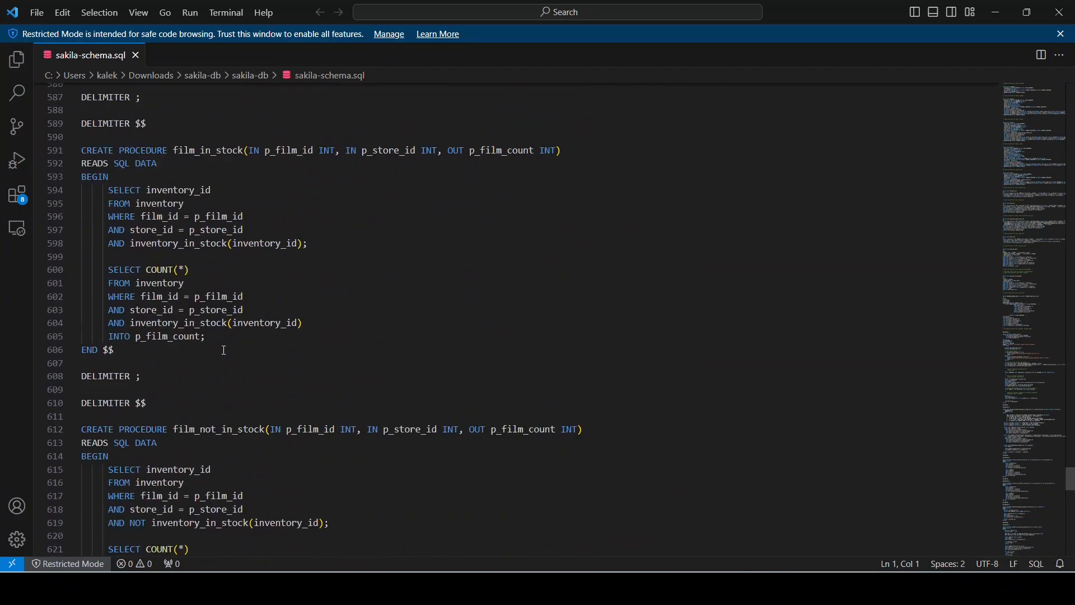
scroll(225, 351, "up", 15)
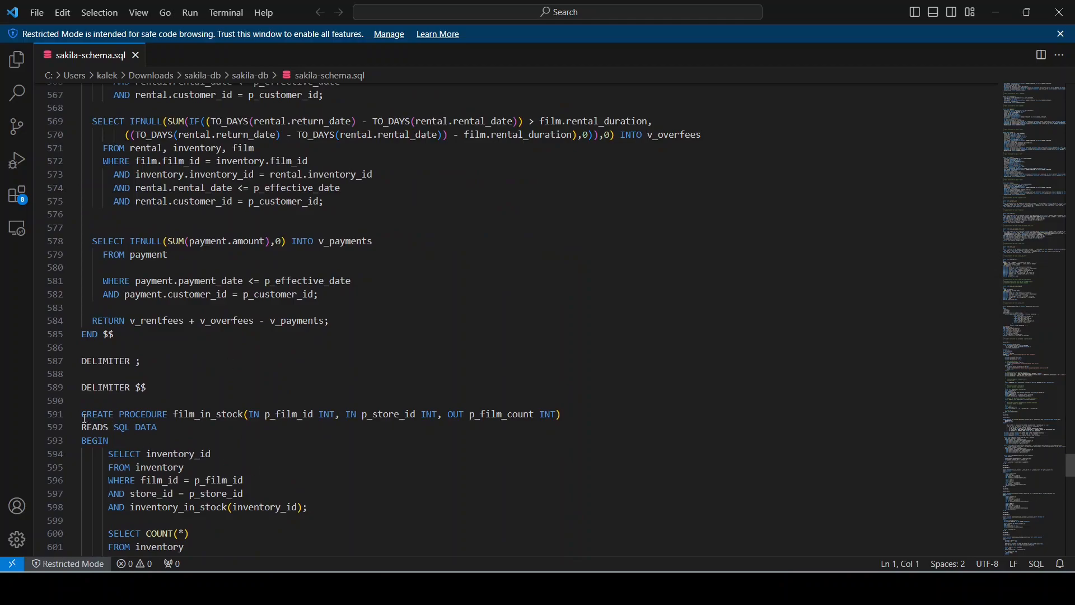
scroll(259, 256, "up", 20)
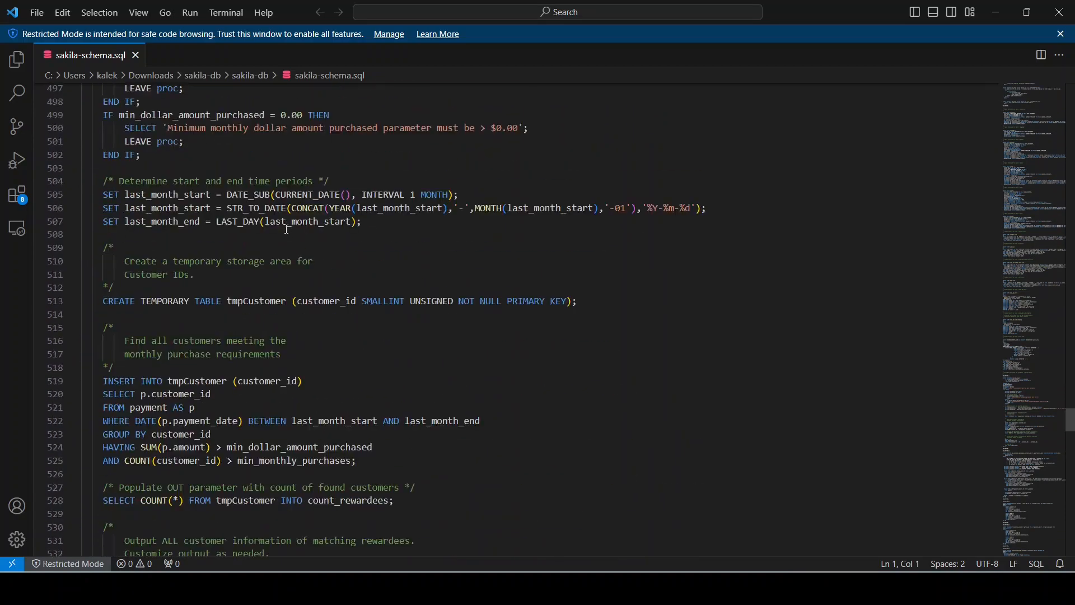
left_click_drag(1069, 392, 1070, 92)
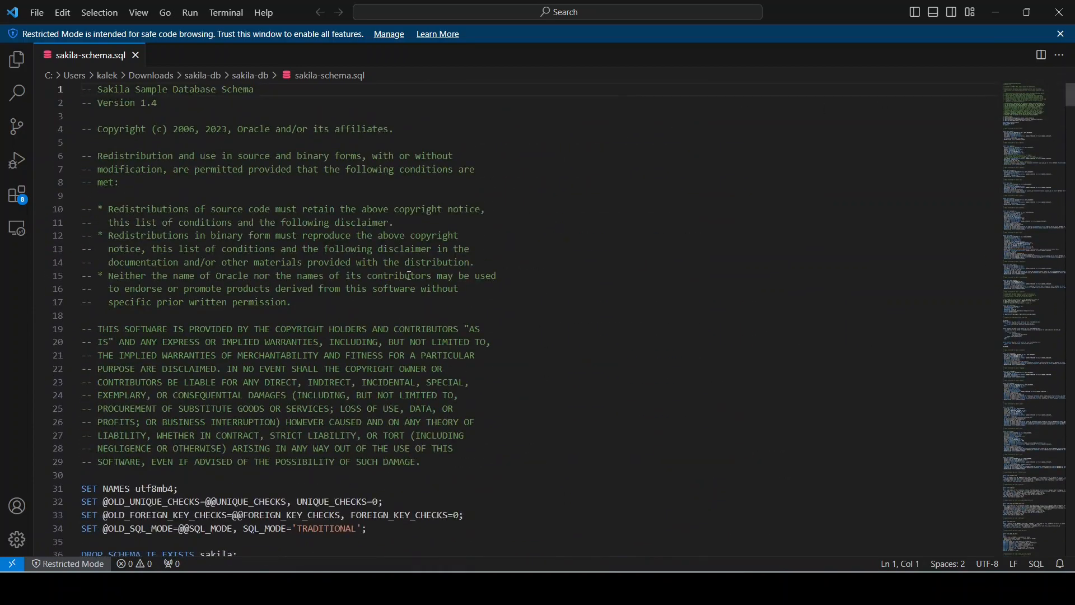
Return to the sakila-db folder window and select the sakila-data file
mouse_move(600, 588)
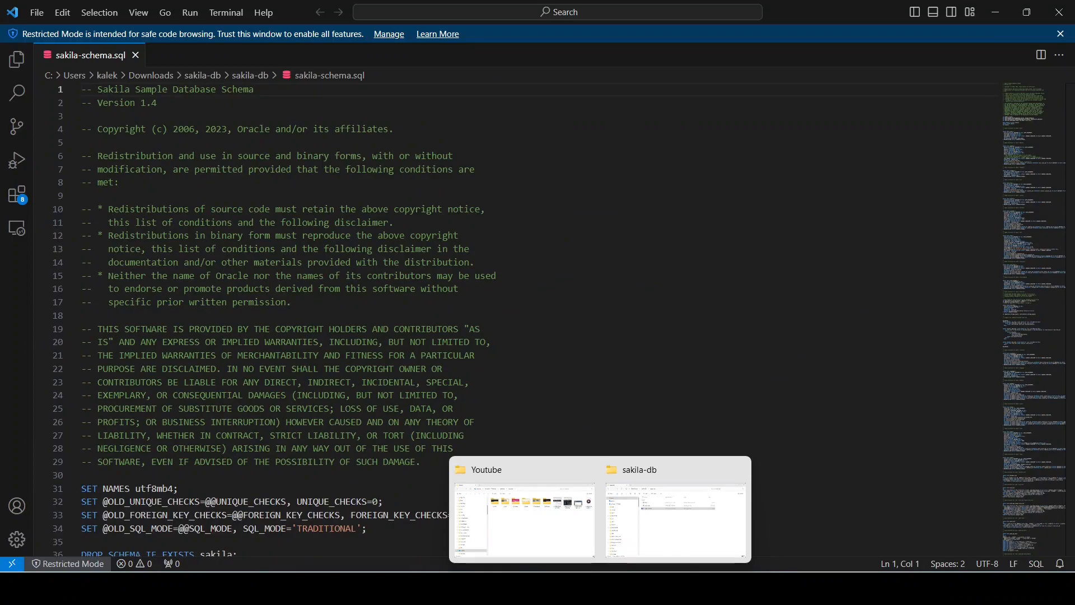
left_click(628, 518)
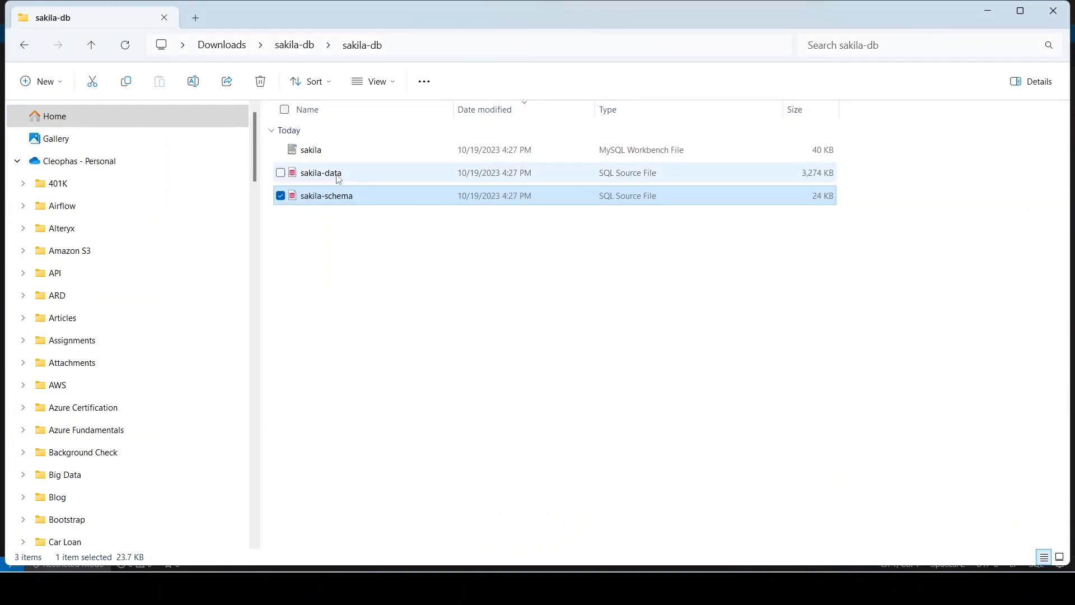
left_click(340, 177)
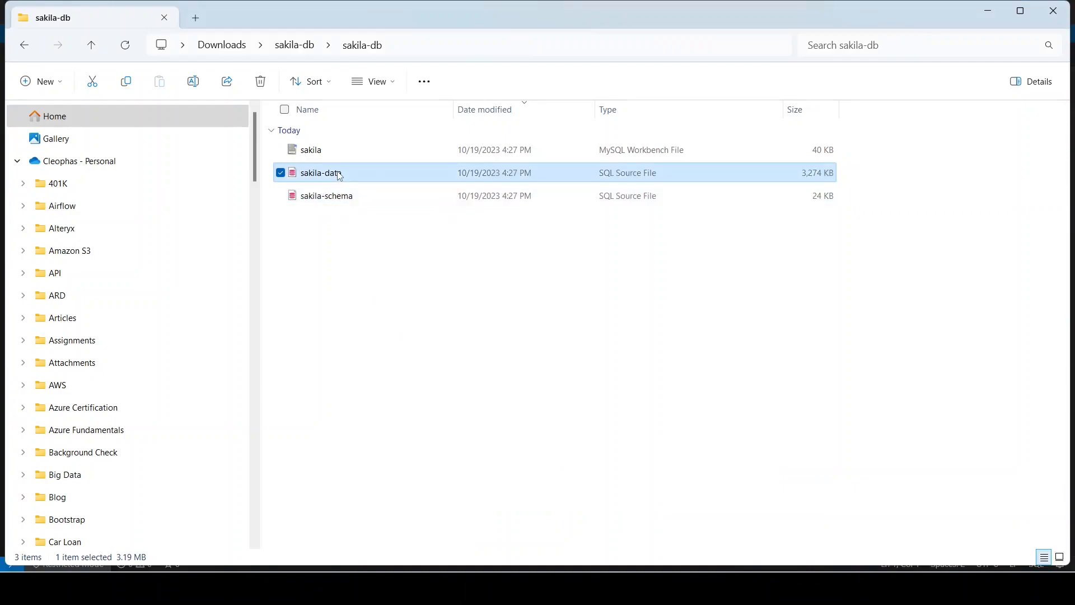
Open sakila-data.sql in Visual Studio Code and scroll through it
right_click(340, 177)
left_click(380, 217)
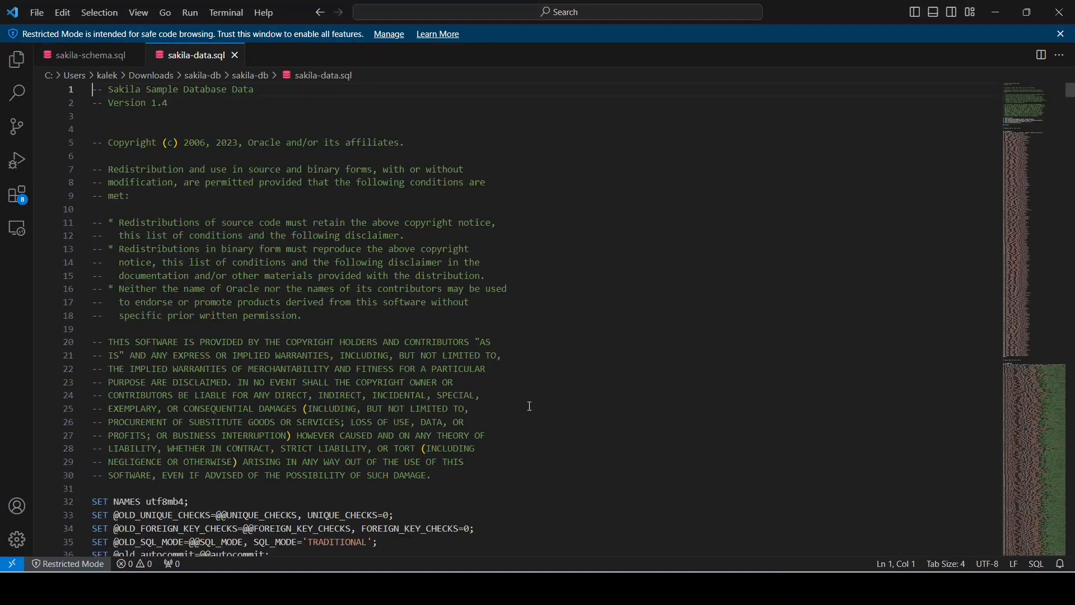
scroll(495, 384, "down", 8)
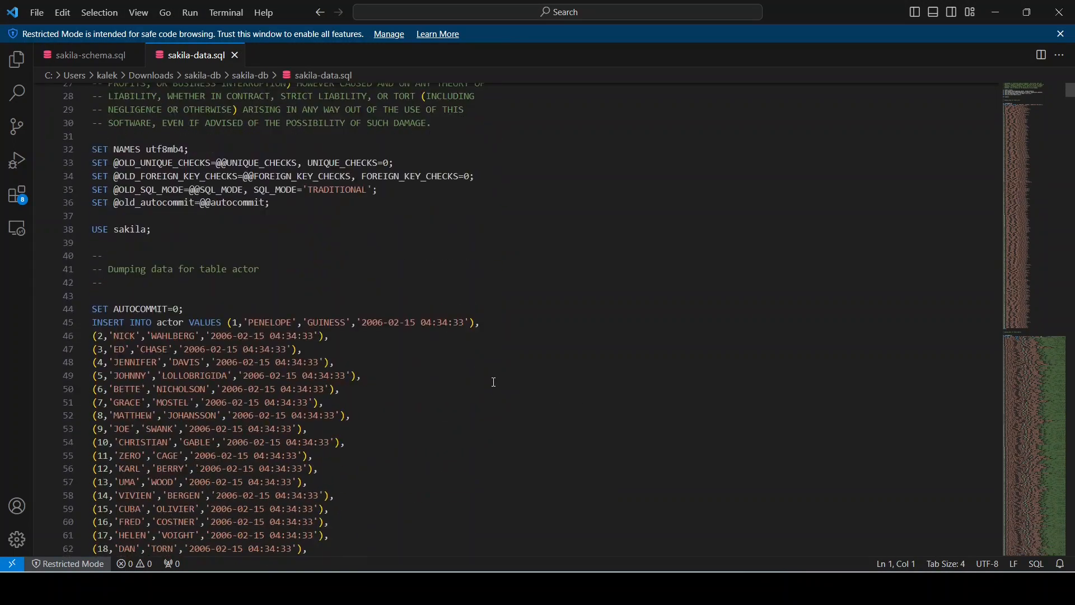
scroll(424, 465, "down", 6)
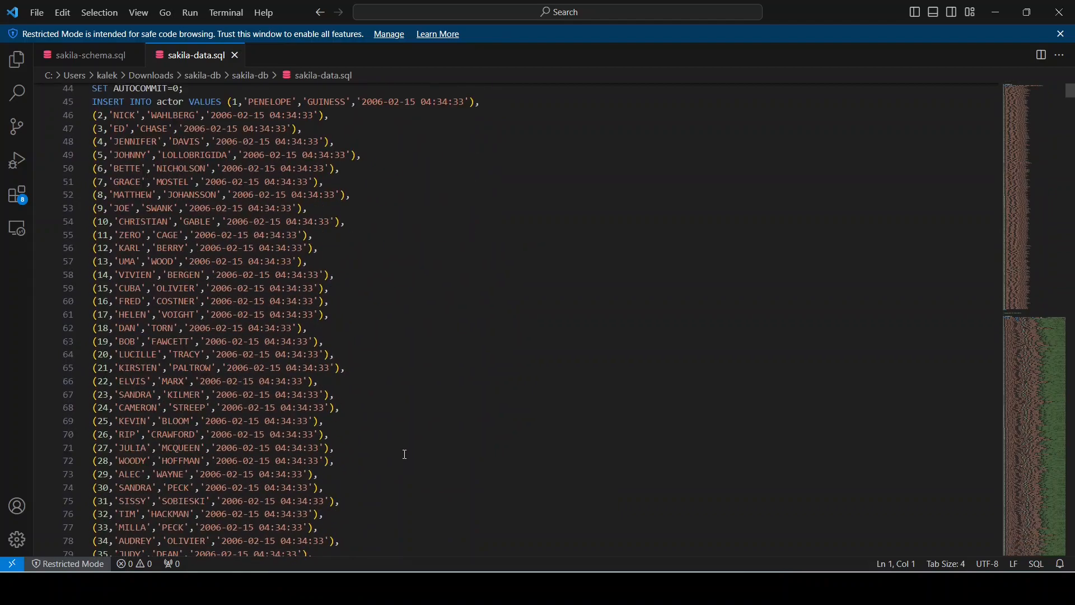
scroll(406, 451, "up", 8)
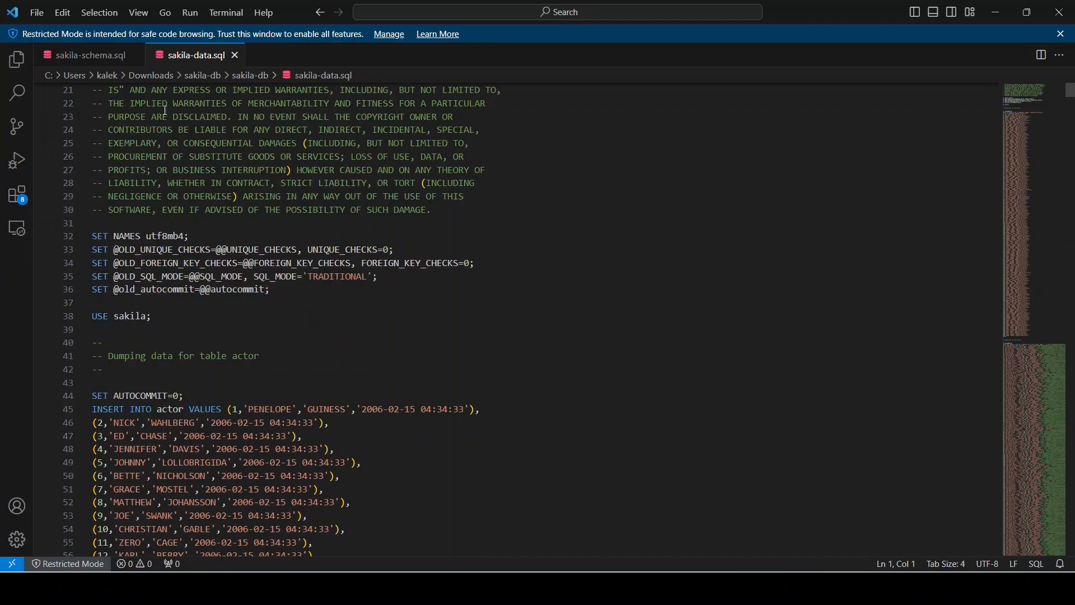
Select the entire sakila-schema.sql script and bring MySQL Workbench to the front
left_click(109, 56)
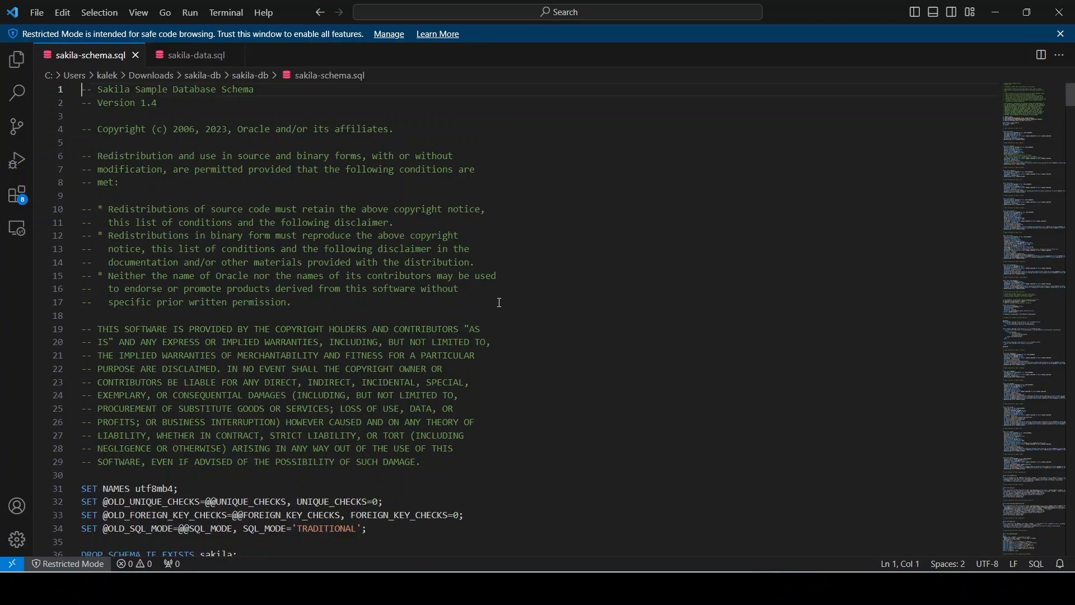
left_click(515, 337)
key("ctrl+a")
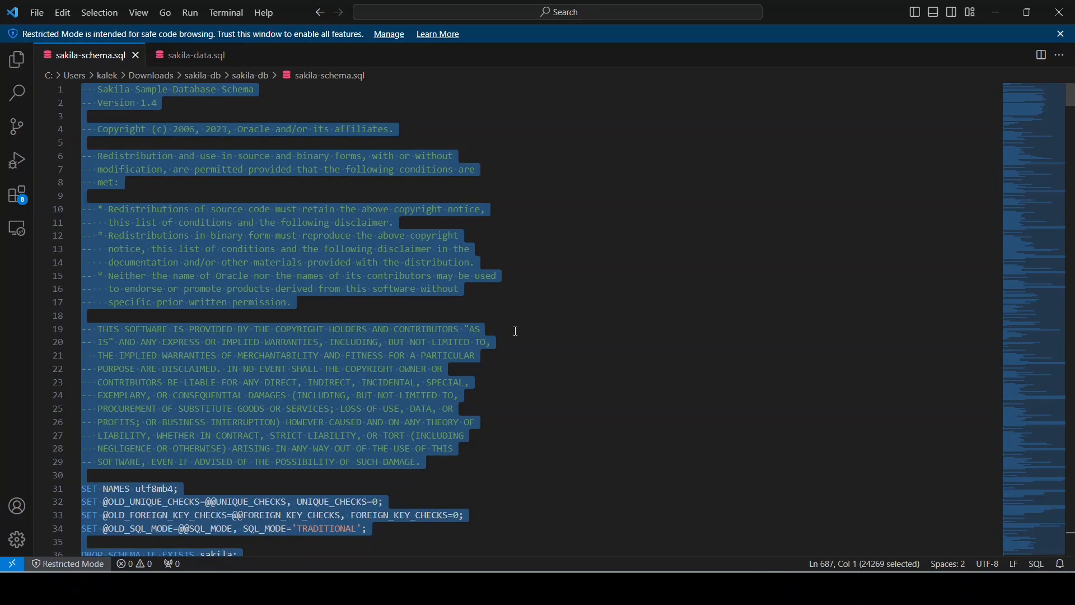
key("alt+Tab")
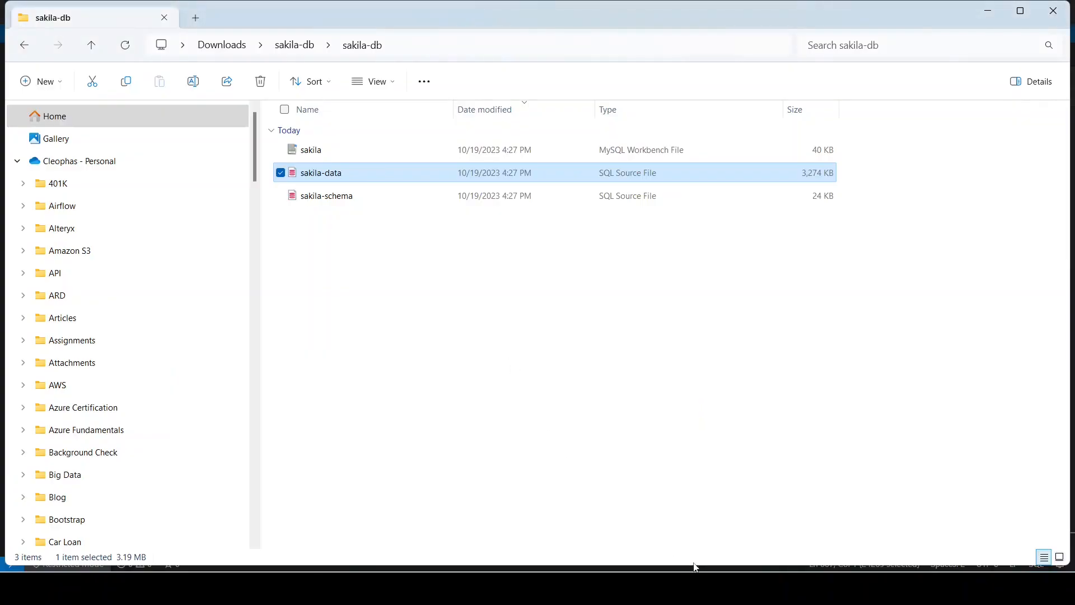
left_click(723, 515)
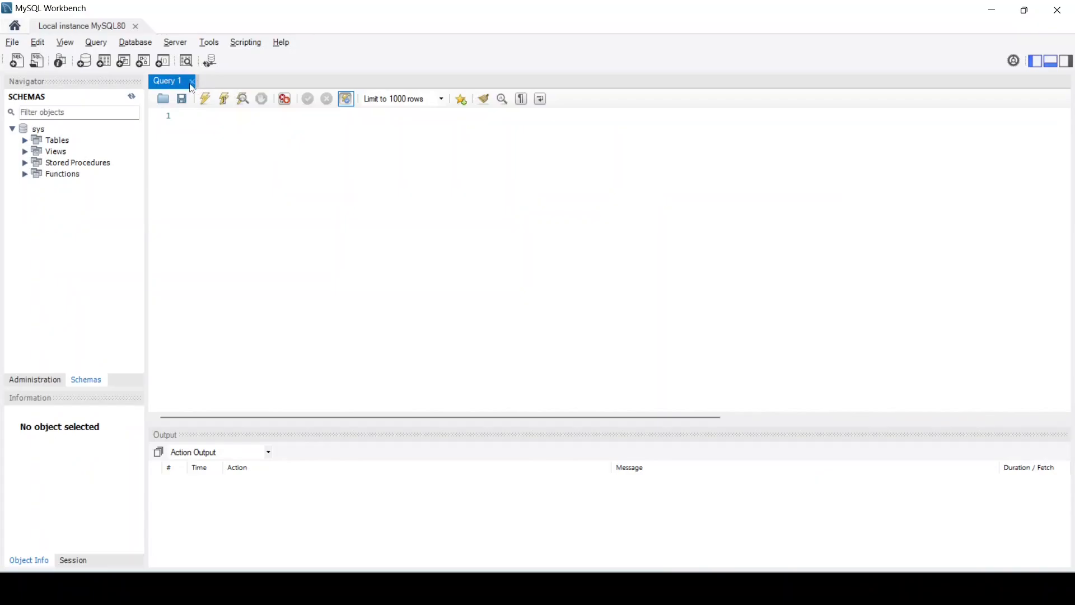
Close Query 1, paste the schema script into a new SQL tab, and execute all of it
left_click(192, 81)
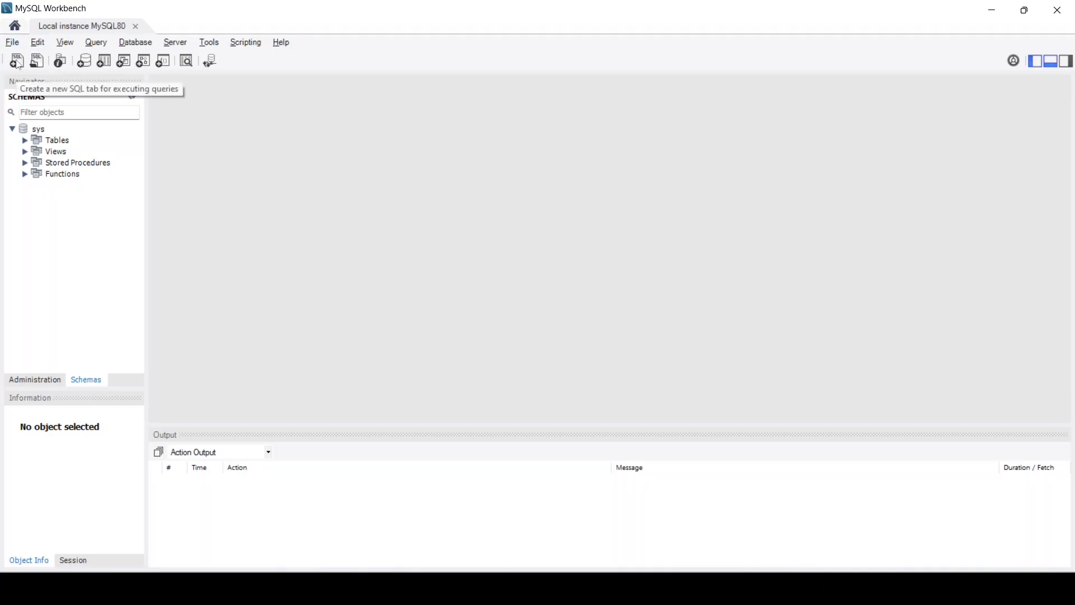
left_click(16, 61)
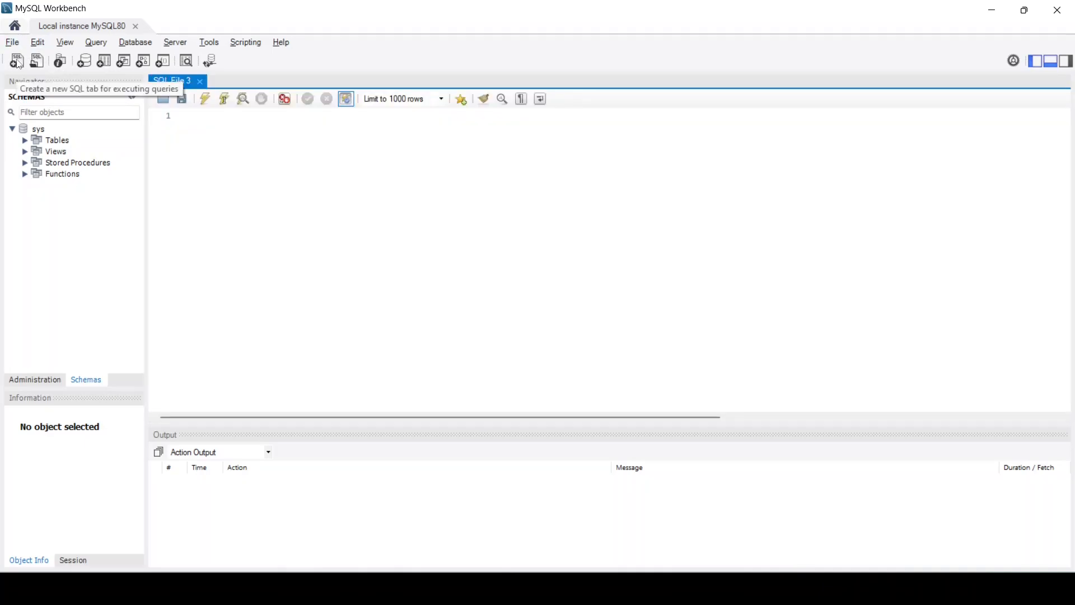
left_click(227, 125)
key("ctrl+v")
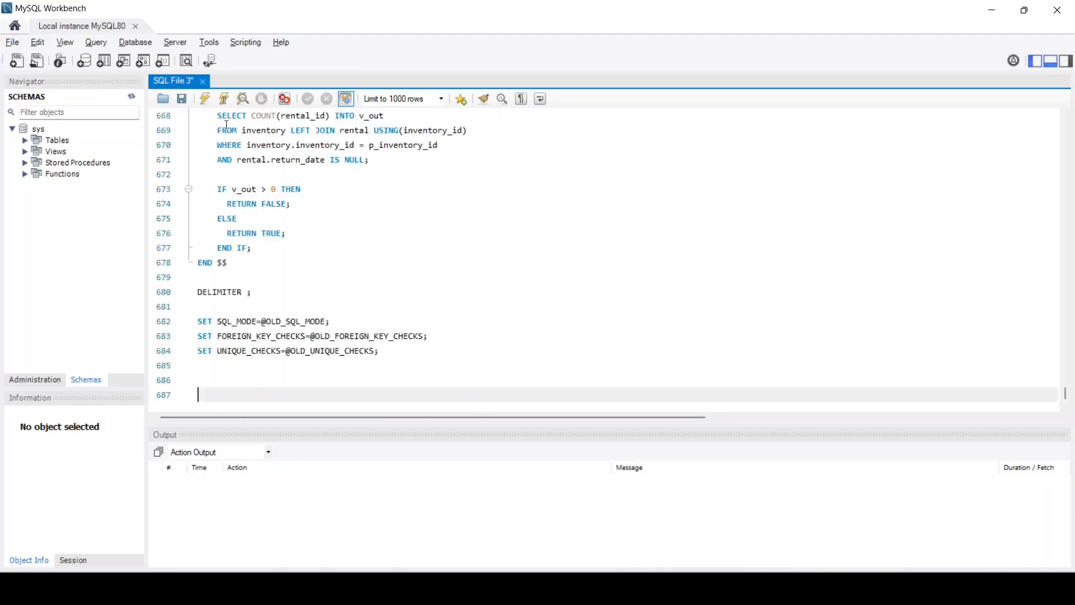
key("BackSpace")
key("BackSpace")
key("BackSpace")
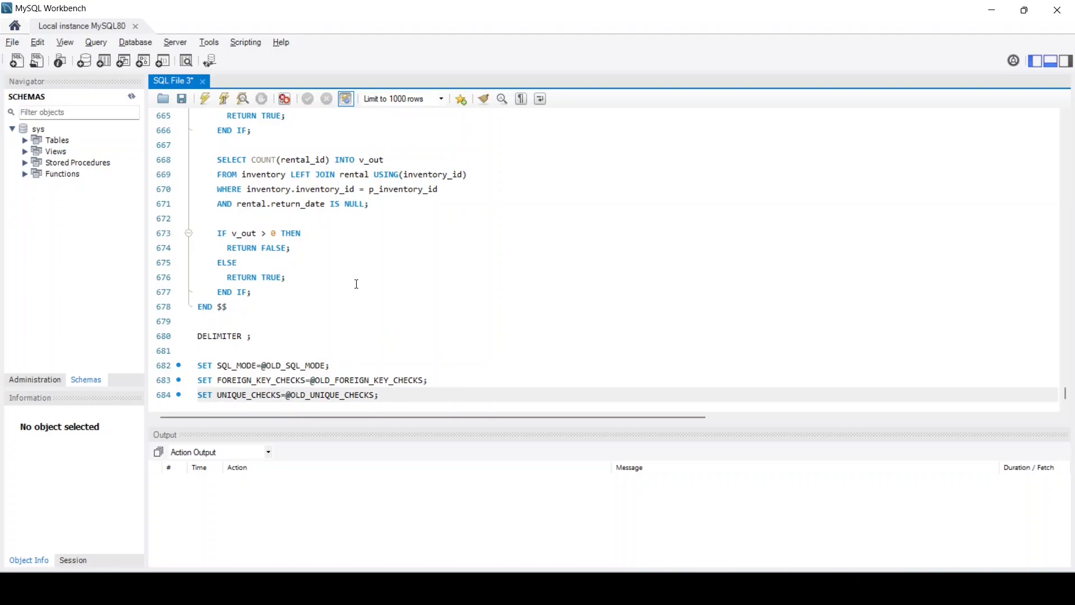
key("ctrl+a")
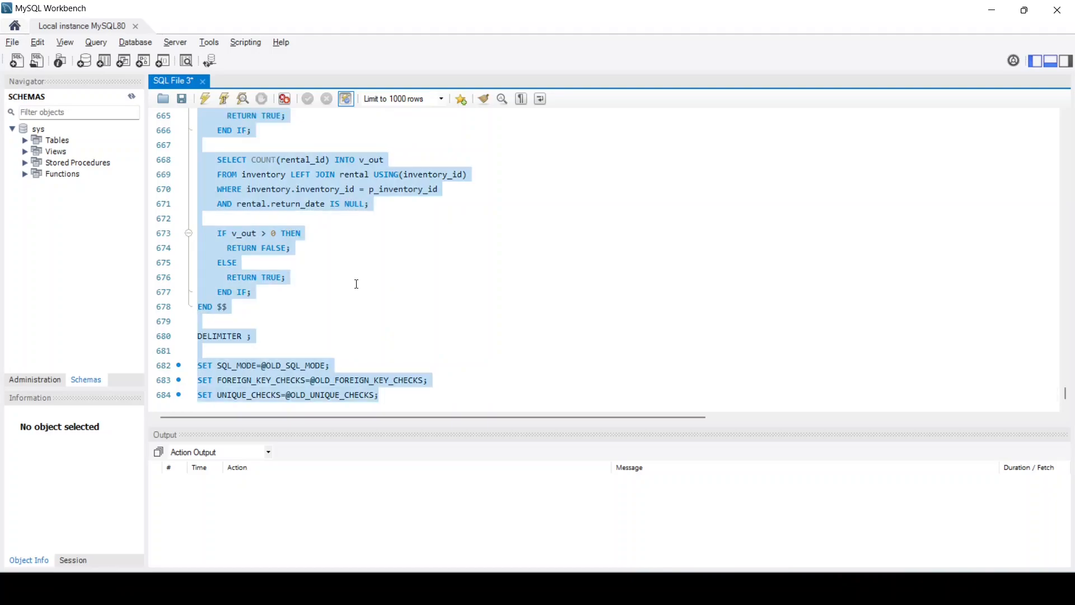
left_click(205, 105)
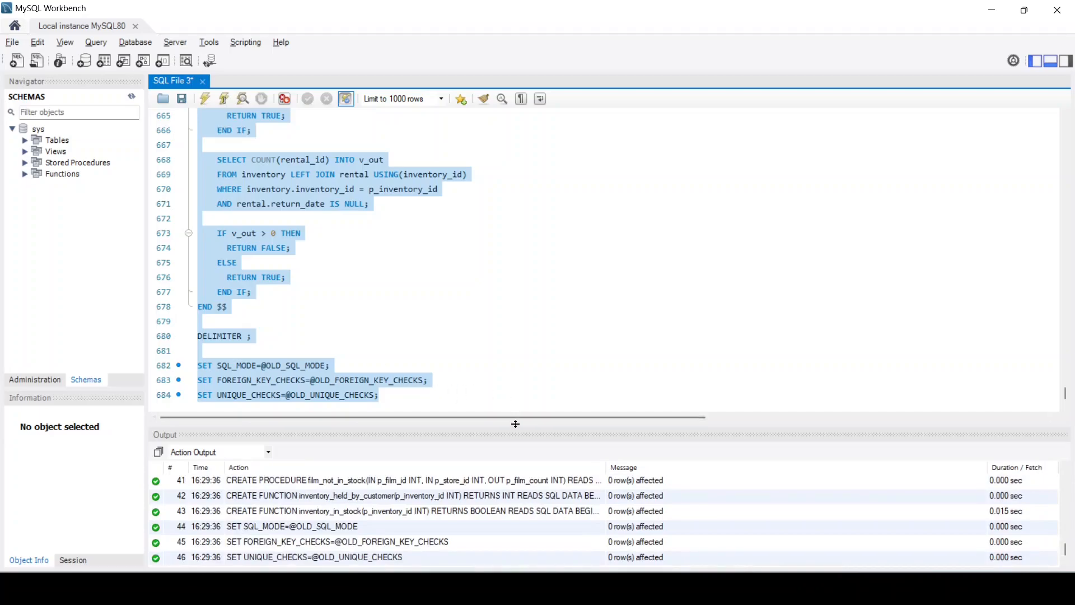
Enlarge the output log, scroll it to the top, and refresh Schemas to reveal sakila
left_click_drag(520, 432, 518, 265)
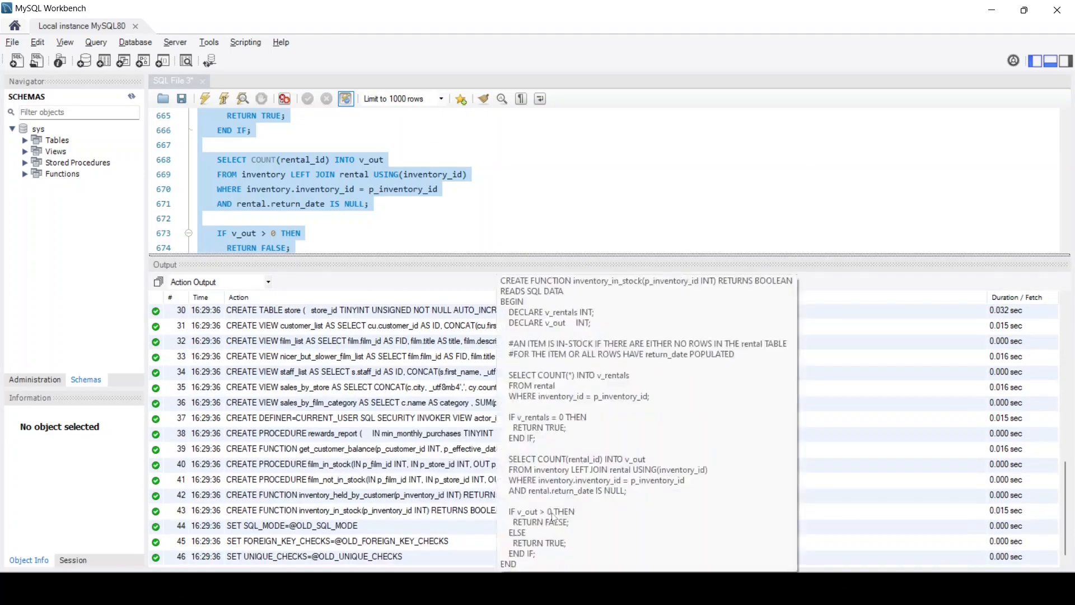
scroll(652, 452, "up", 10)
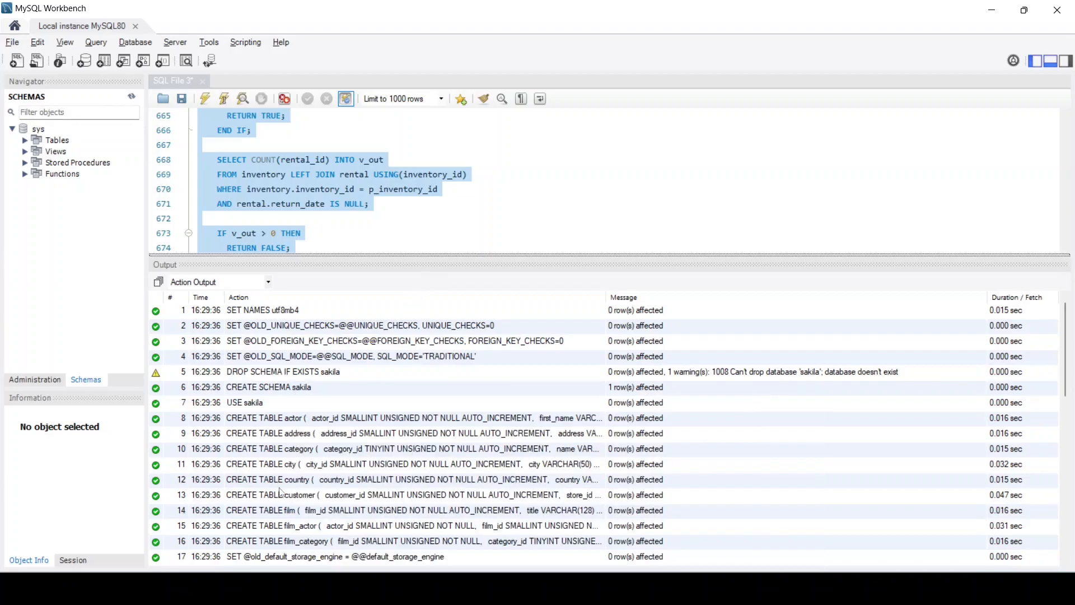
left_click(132, 97)
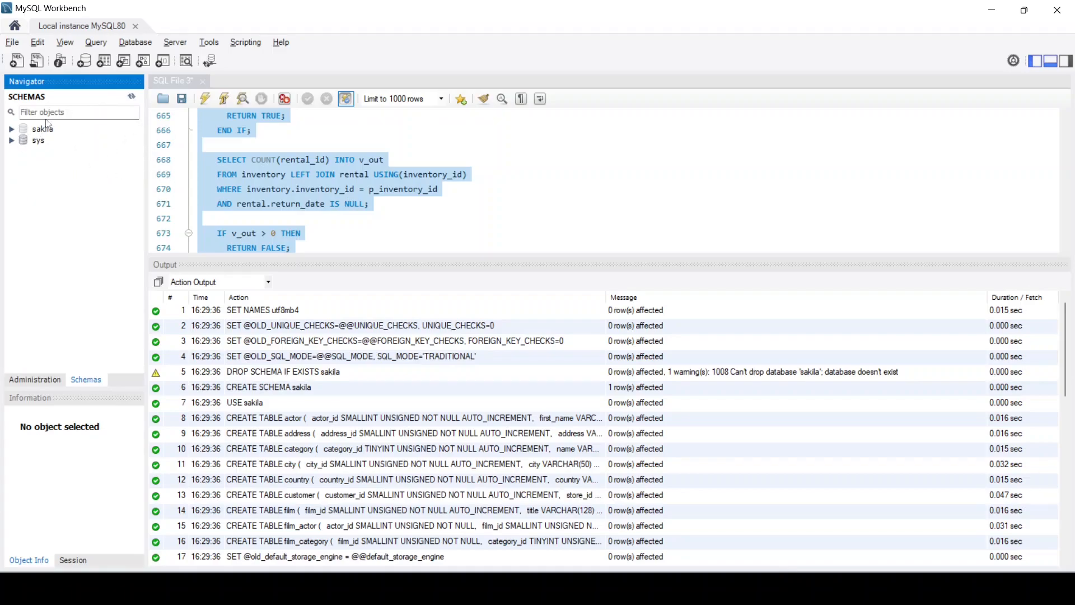
Deselect the script, put the caret on line 594, and switch to Visual Studio Code
left_click(630, 178)
scroll(943, 213, "up", 10)
scroll(891, 191, "up", 15)
left_click(908, 179)
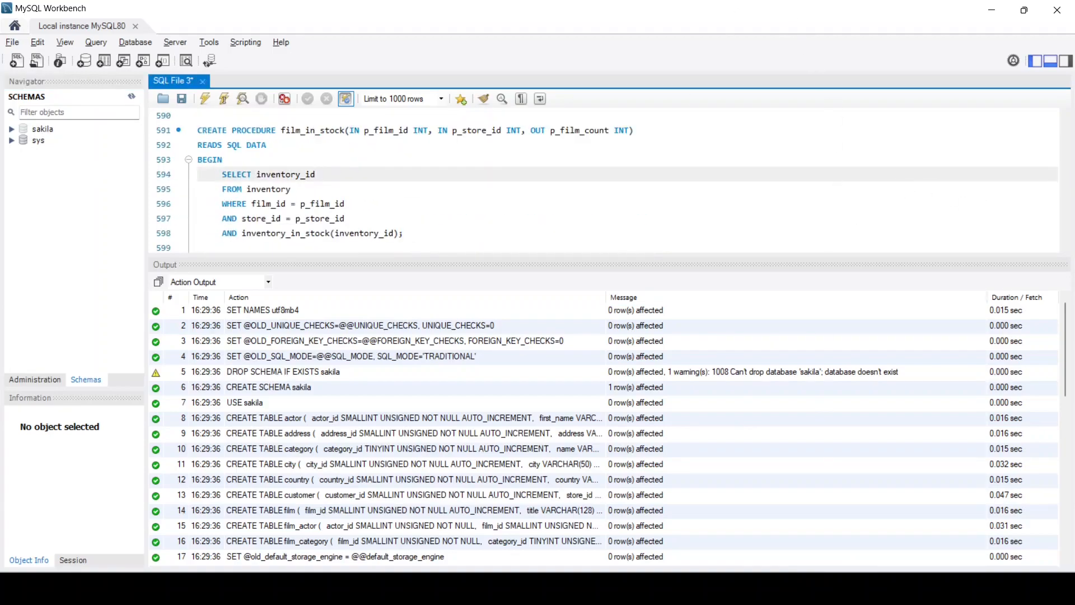
key("alt+Tab")
Highlight the DROP SCHEMA, CREATE SCHEMA and USE sakila lines in sakila-schema.sql
left_click(260, 236)
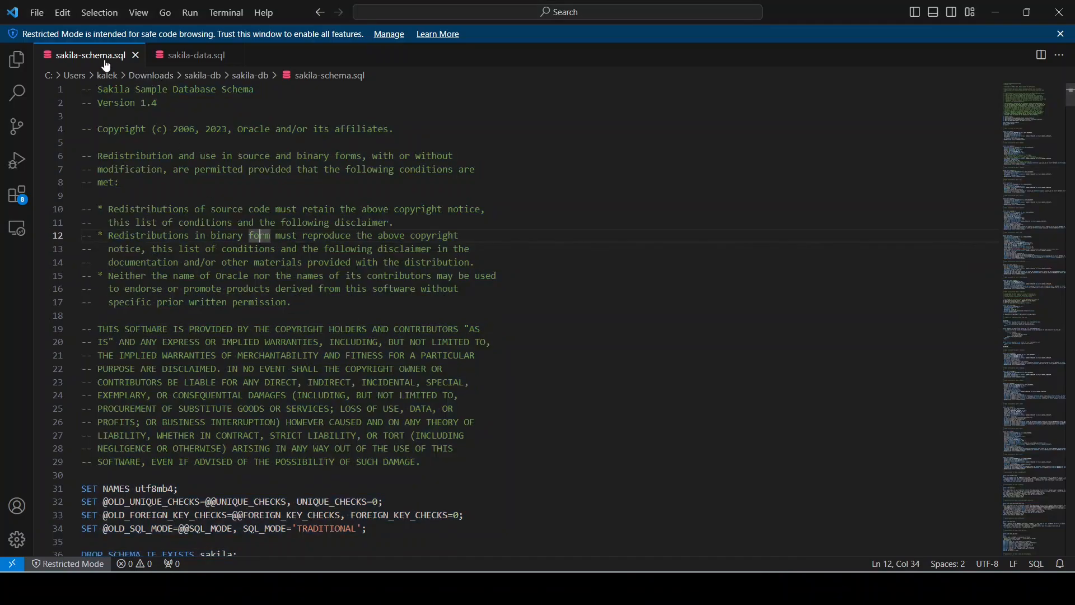
scroll(216, 274, "down", 9)
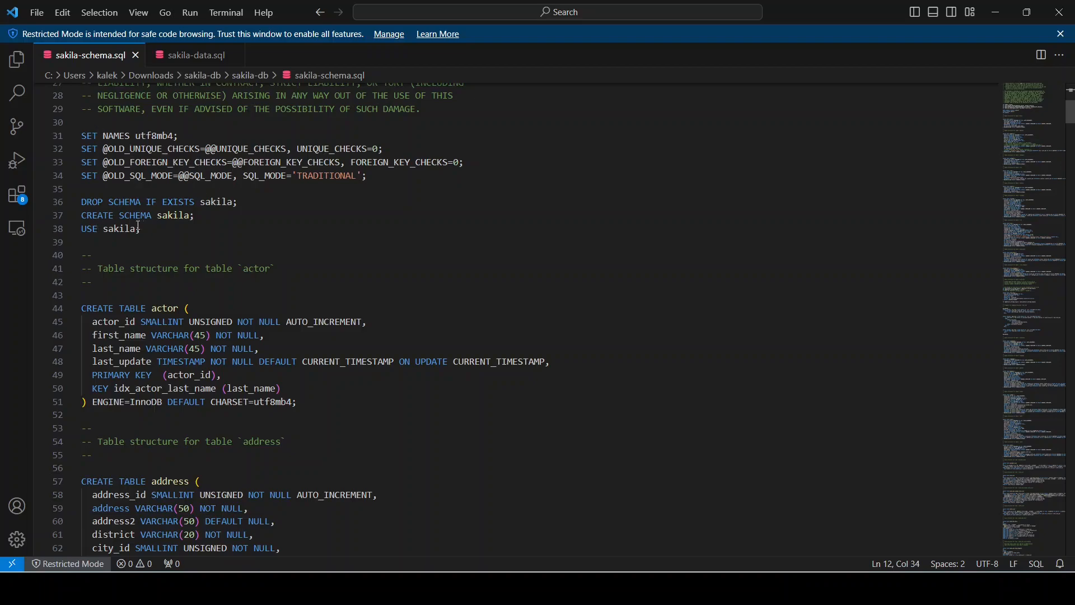
left_click_drag(205, 226, 65, 207)
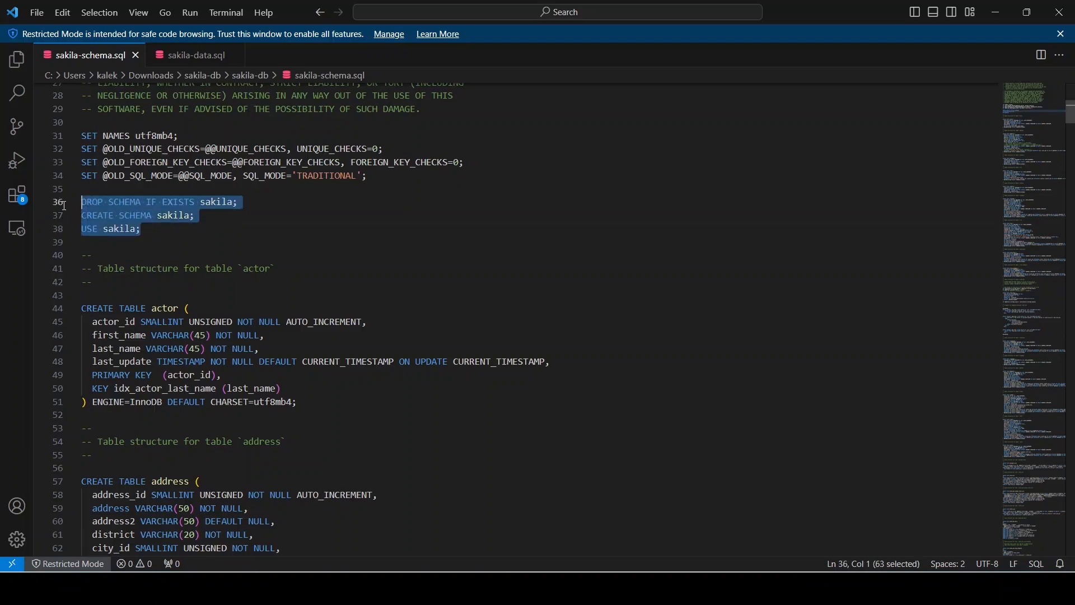
left_click(121, 230)
left_click_drag(238, 204, 82, 208)
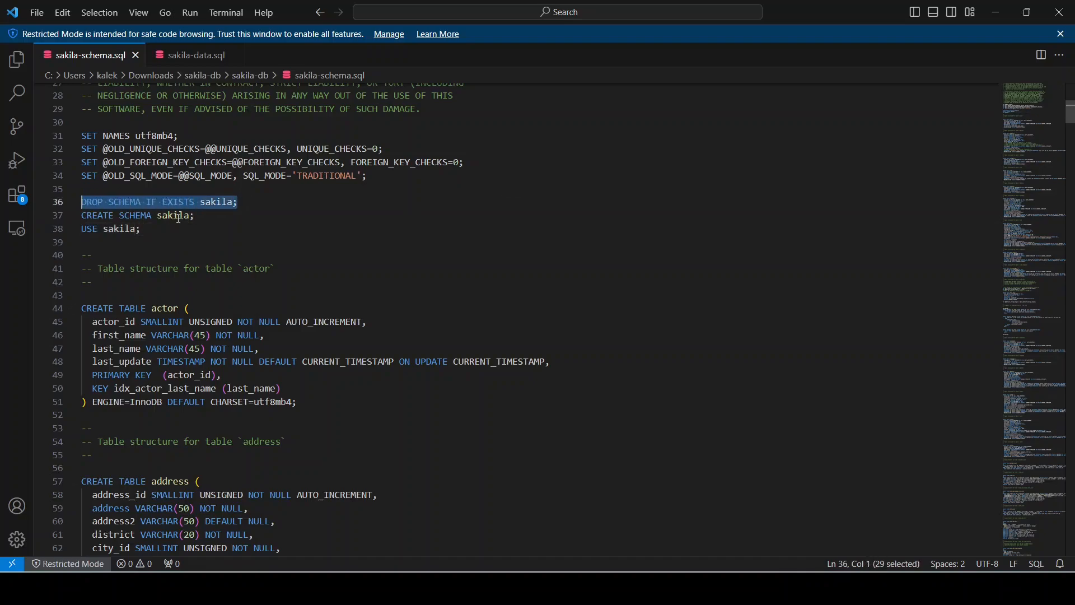
left_click(196, 217)
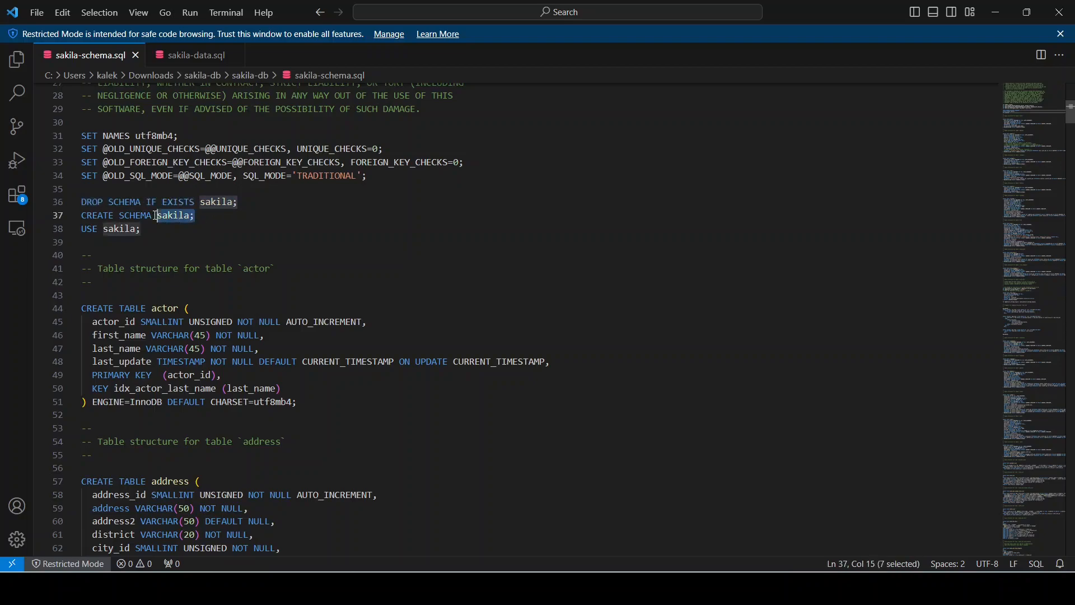
left_click_drag(196, 216, 80, 218)
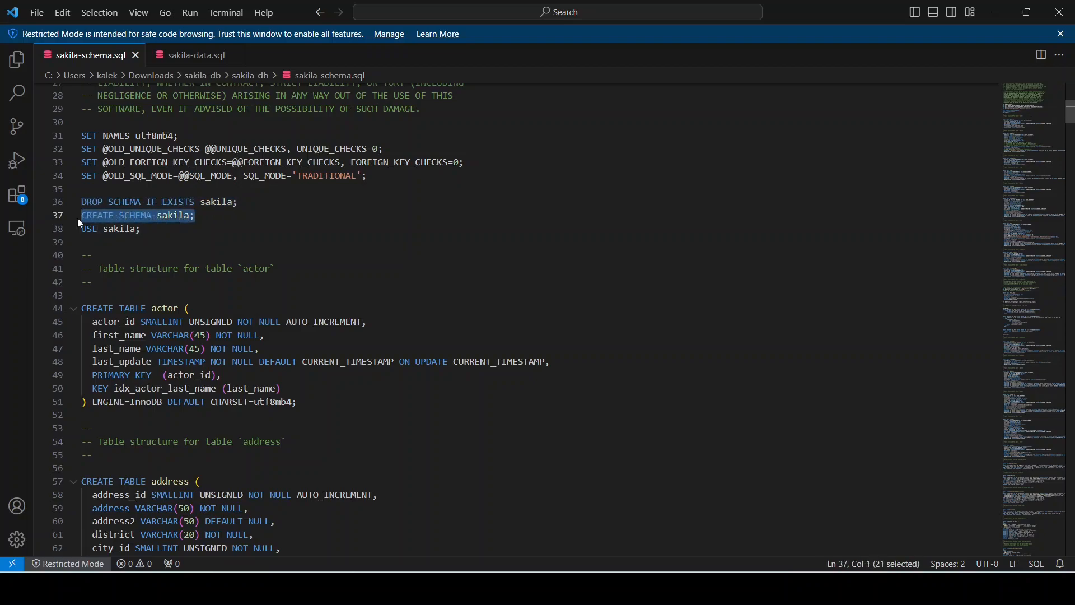
left_click(163, 229)
left_click_drag(150, 230, 84, 229)
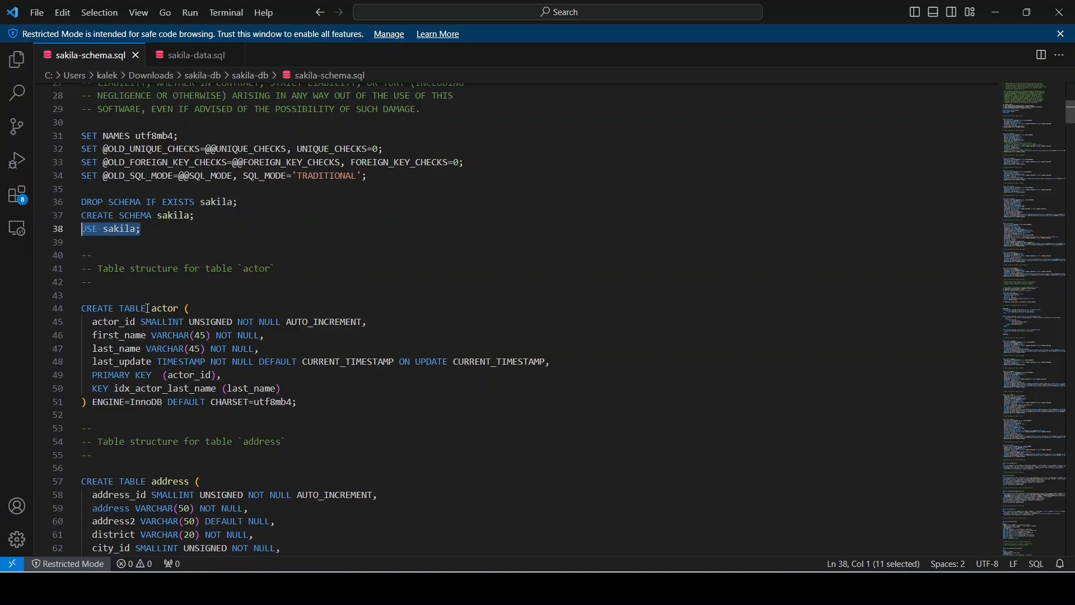
Highlight the CREATE TABLE actor block, scroll further, and return to MySQL Workbench
left_click_drag(84, 308, 93, 419)
left_click(108, 230)
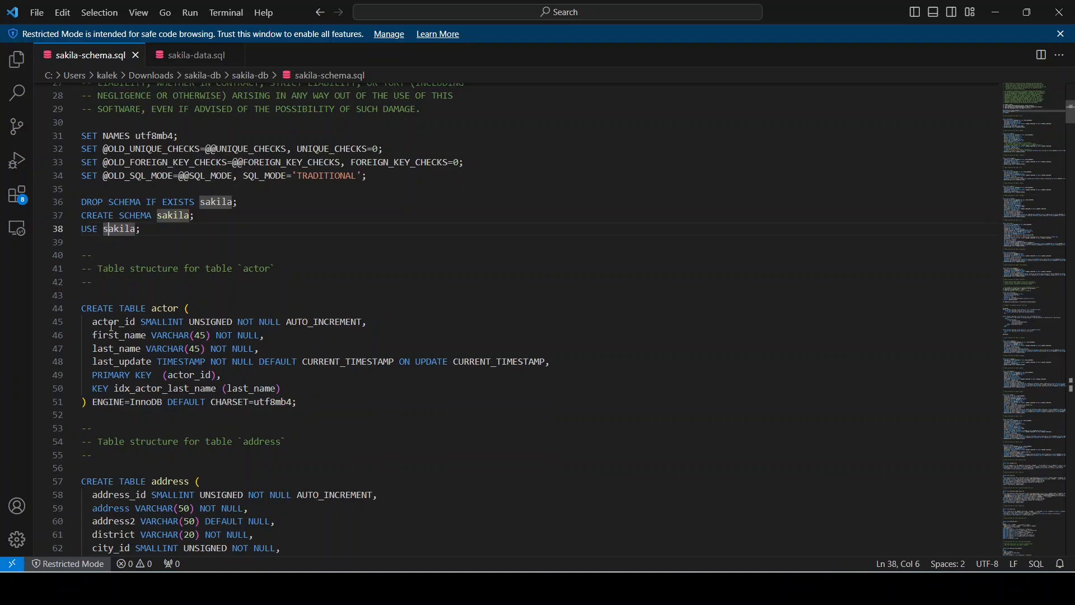
scroll(119, 272, "down", 3)
scroll(236, 493, "down", 4)
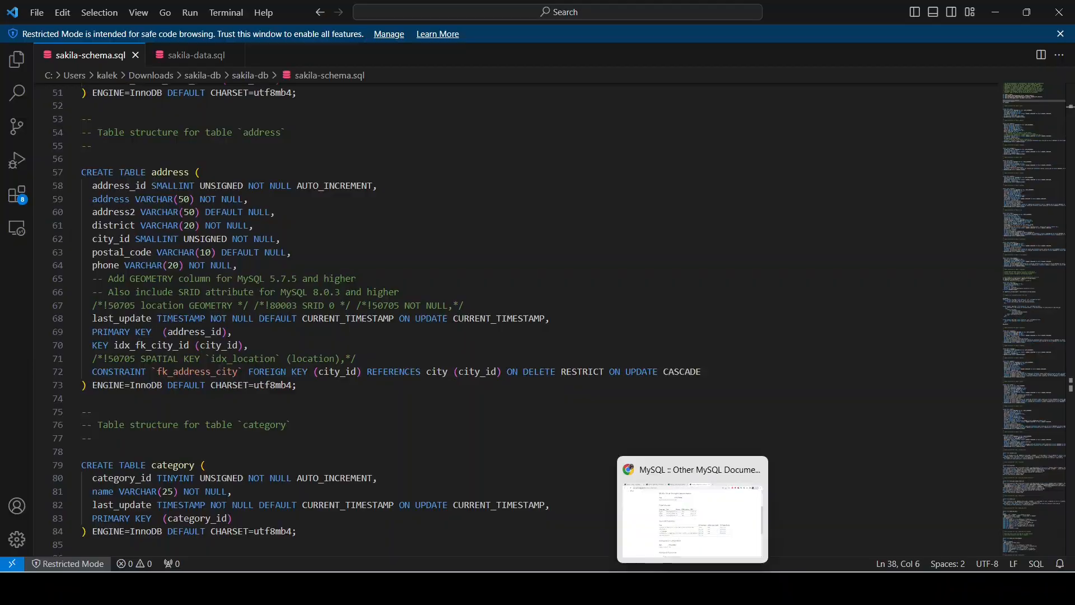
left_click(722, 588)
Expand sakila's Tables list and locate the actor table in the schema file
left_click(11, 128)
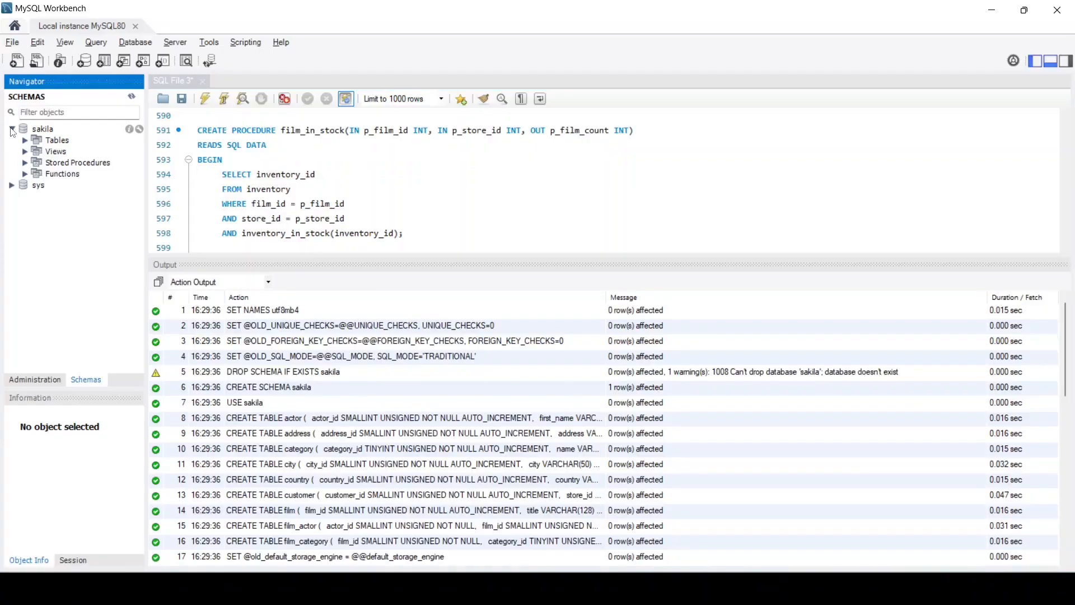
left_click(25, 142)
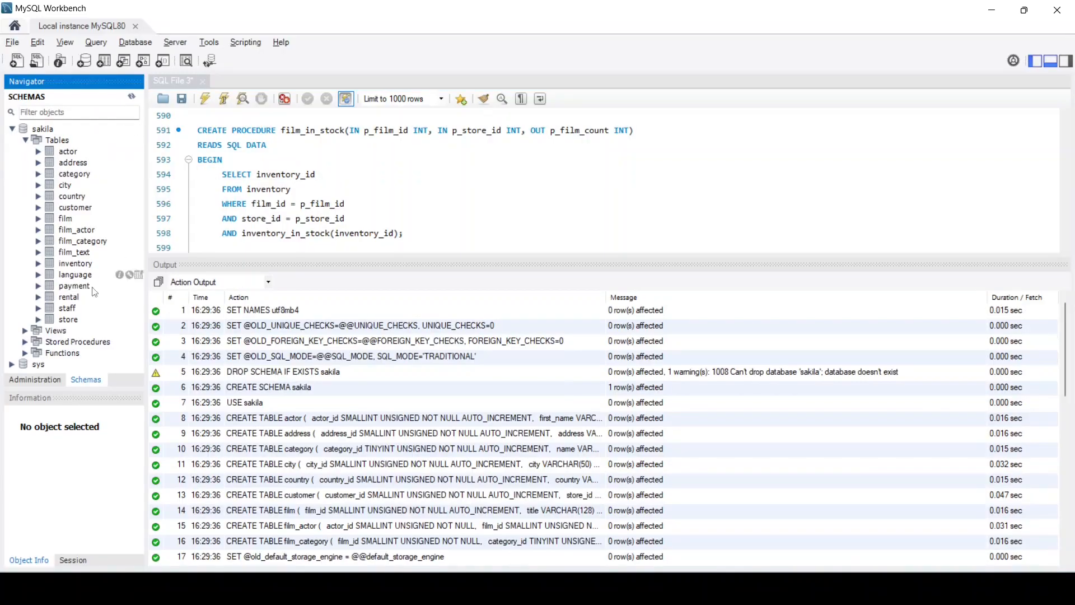
key("alt+Tab")
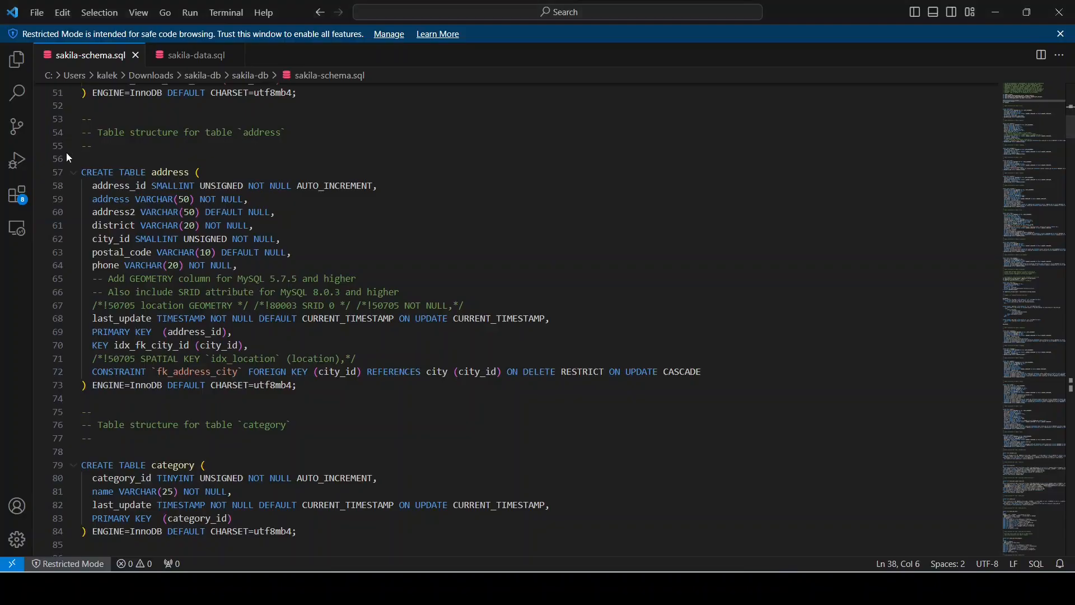
scroll(196, 205, "up", 7)
scroll(201, 363, "down", 3)
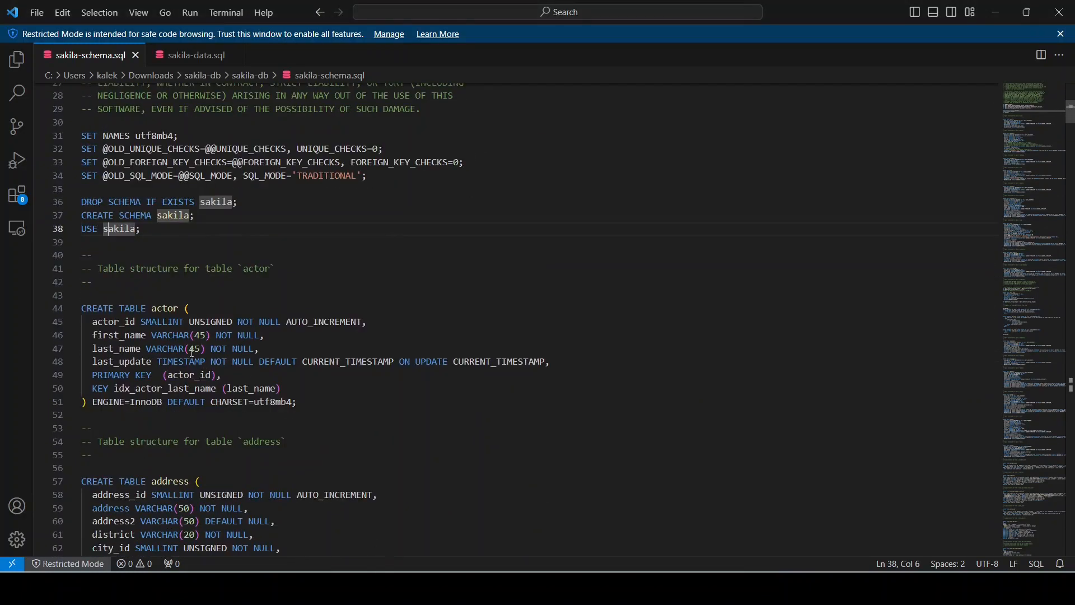
left_click(168, 307)
Compare Workbench's 16 sakila tables, from actor to store, with the schema file's names, such as address
key("alt+Tab")
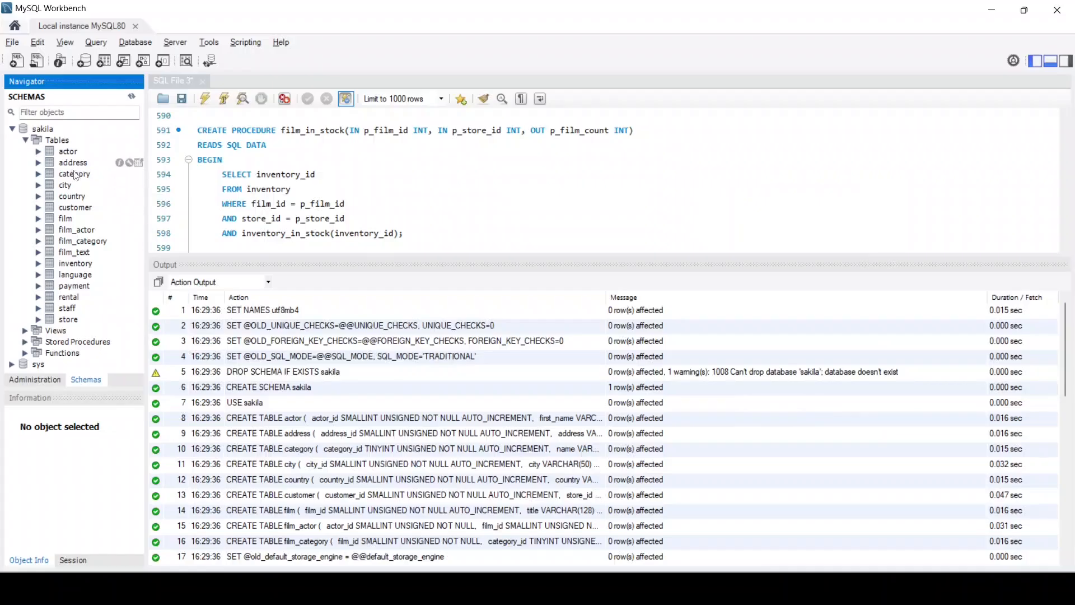
key("alt+Tab")
left_click(187, 480)
key("alt+Tab")
key("alt+Tab")
scroll(258, 374, "down", 7)
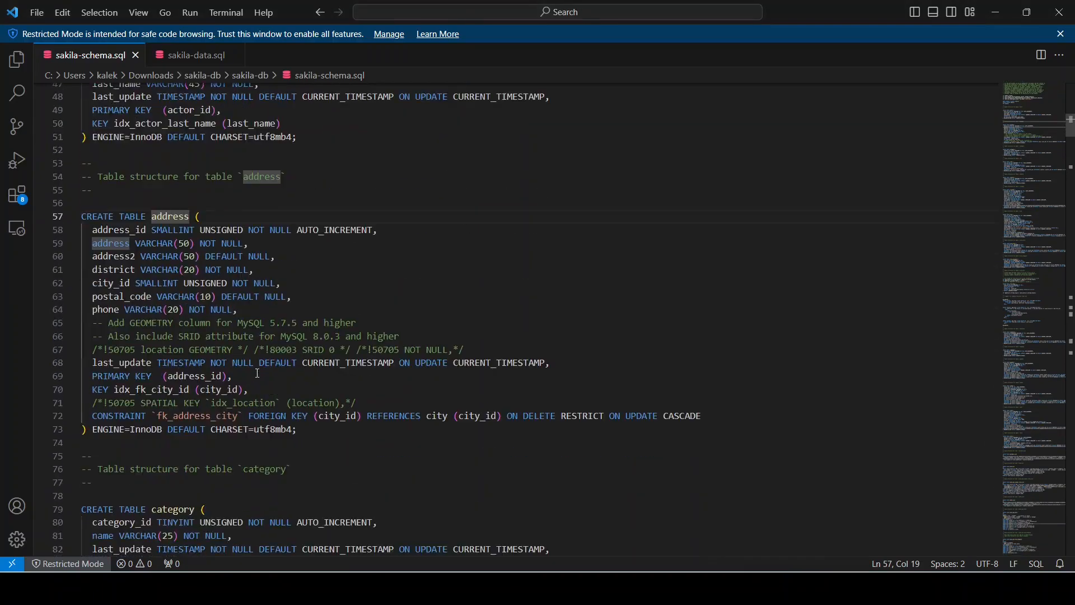
scroll(208, 476, "down", 3)
key("alt+Tab")
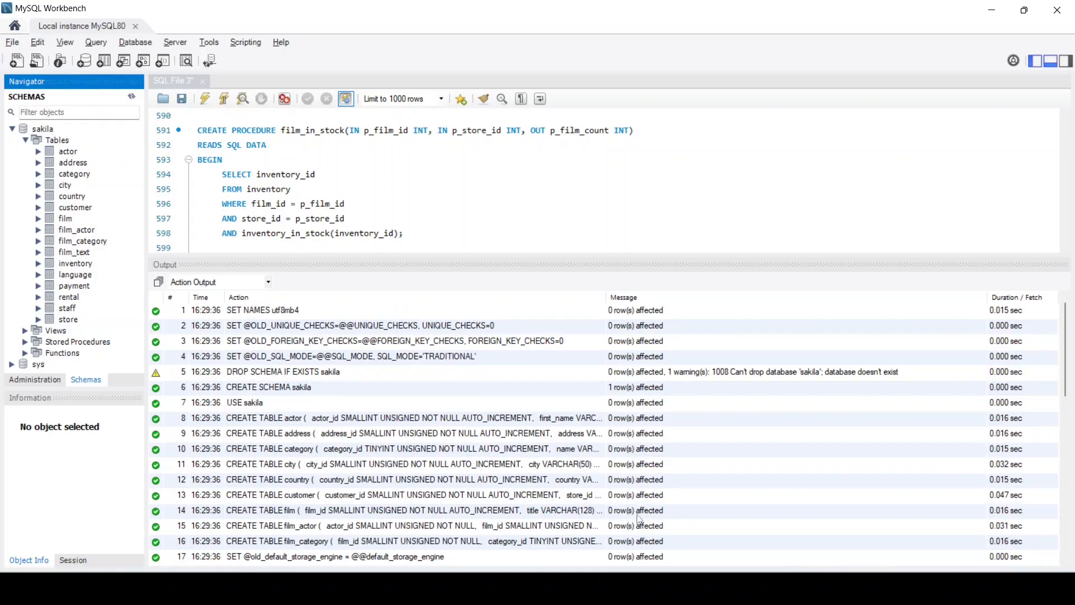
scroll(648, 462, "down", 3)
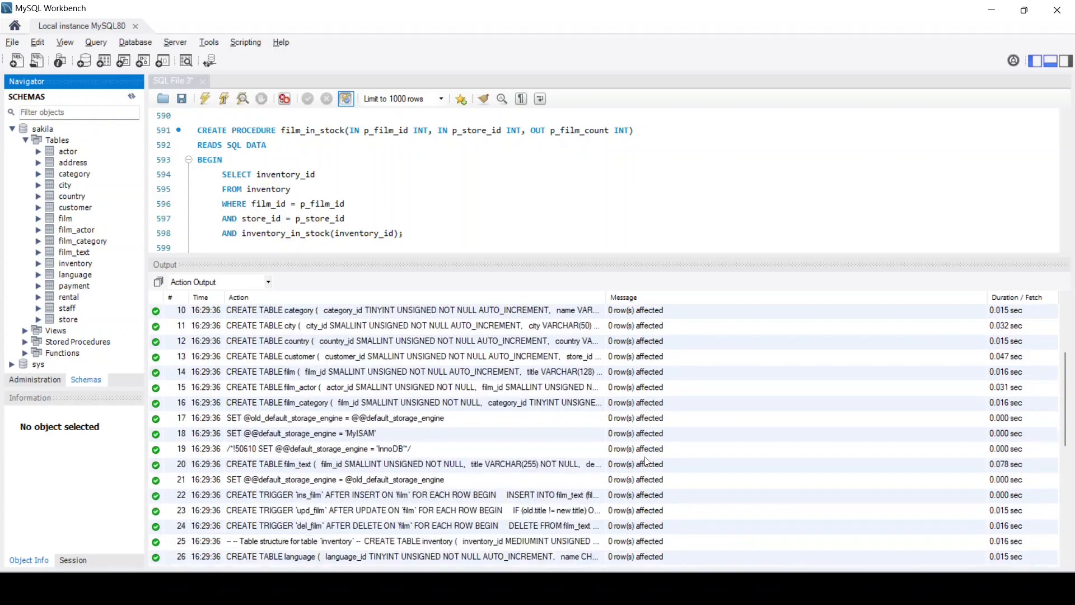
scroll(633, 423, "up", 3)
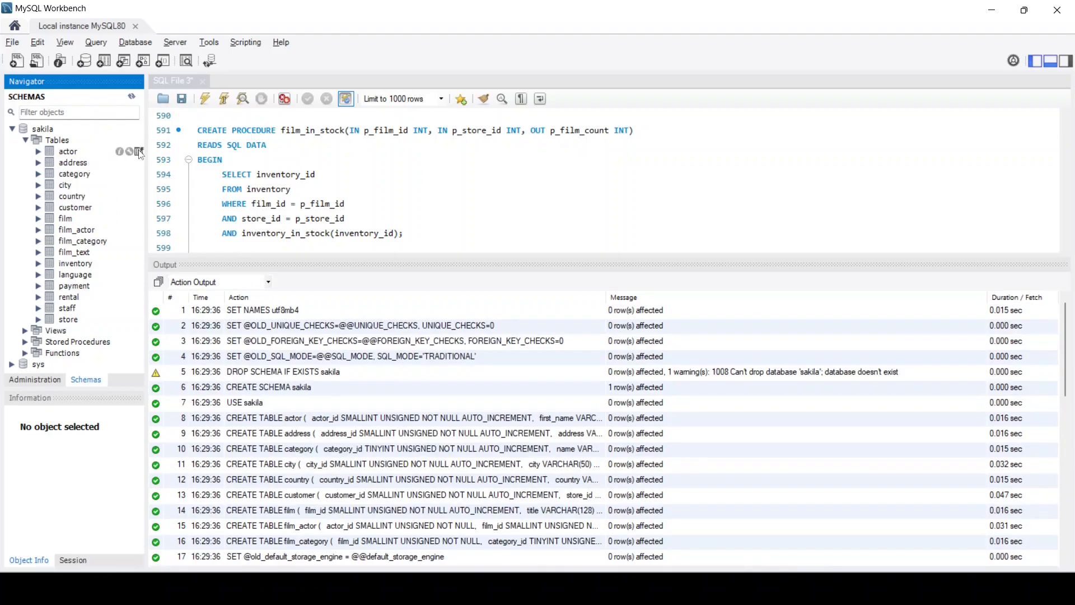
Open the actor table and run SELECT COUNT(*) FROM sakila.actor, which returns 0
left_click(139, 153)
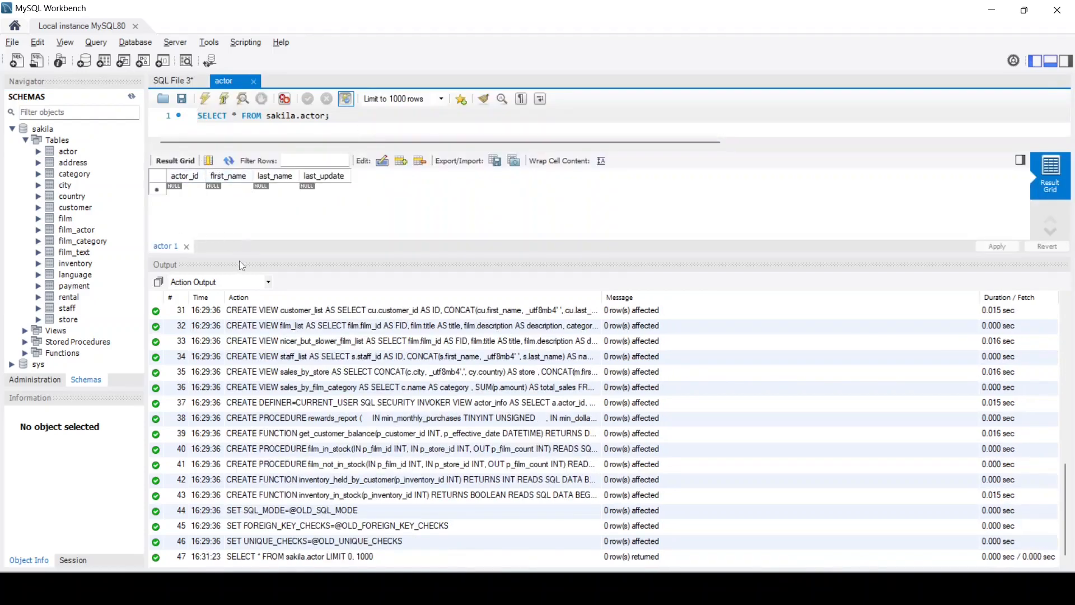
left_click_drag(238, 256, 238, 395)
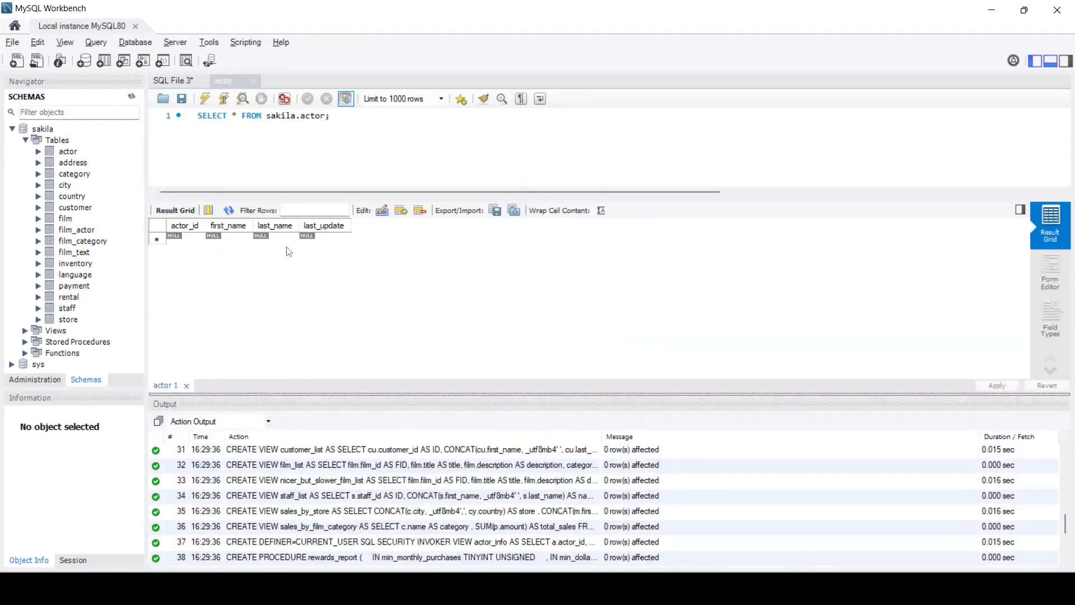
left_click(235, 116)
type("COUN")
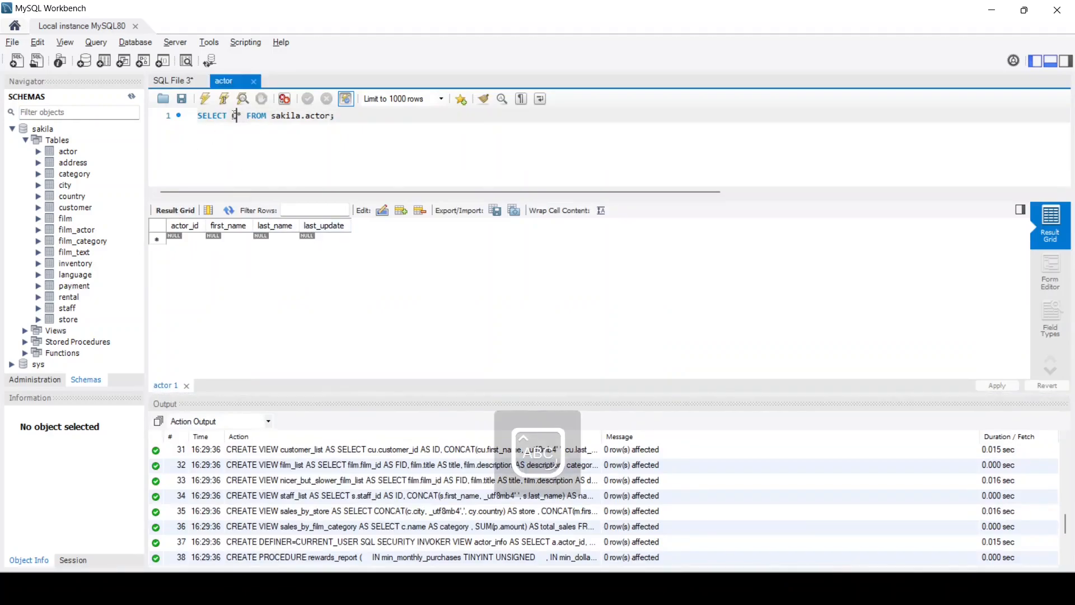
type("T(*")
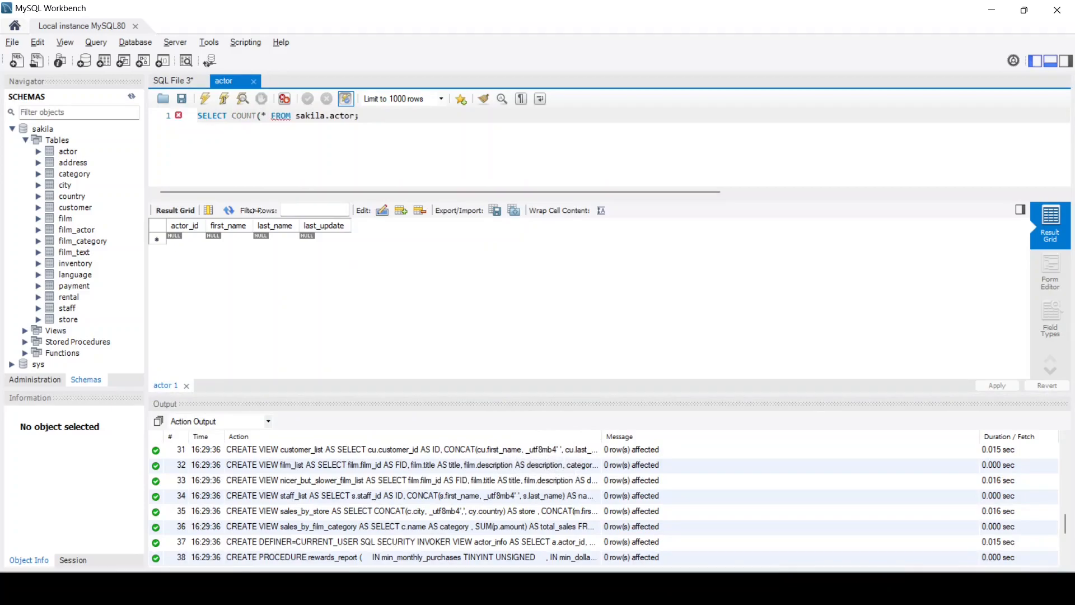
type(")")
left_click(205, 99)
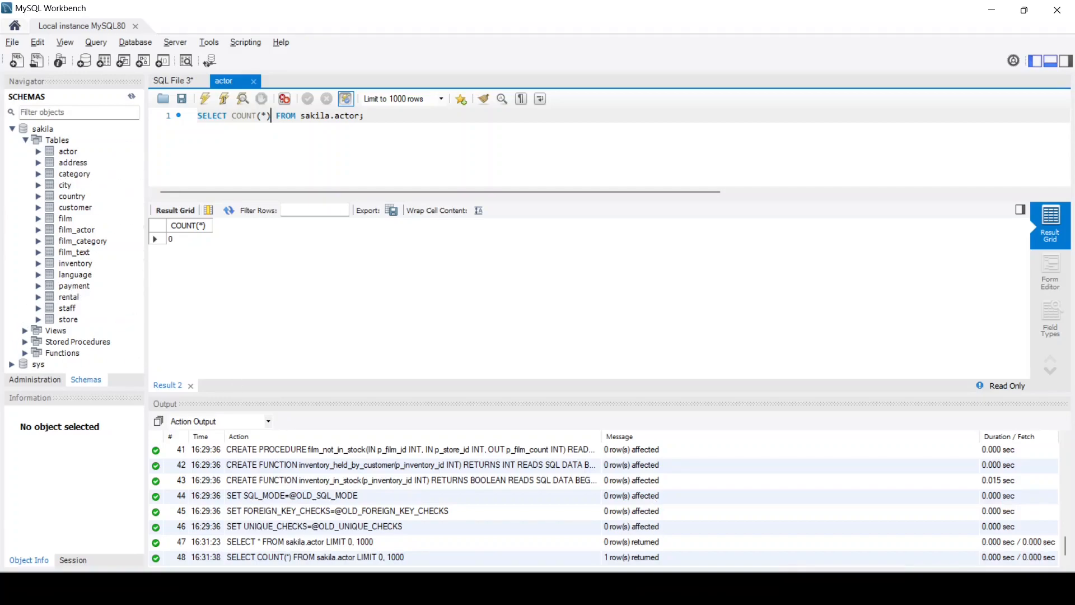
key("alt+Tab")
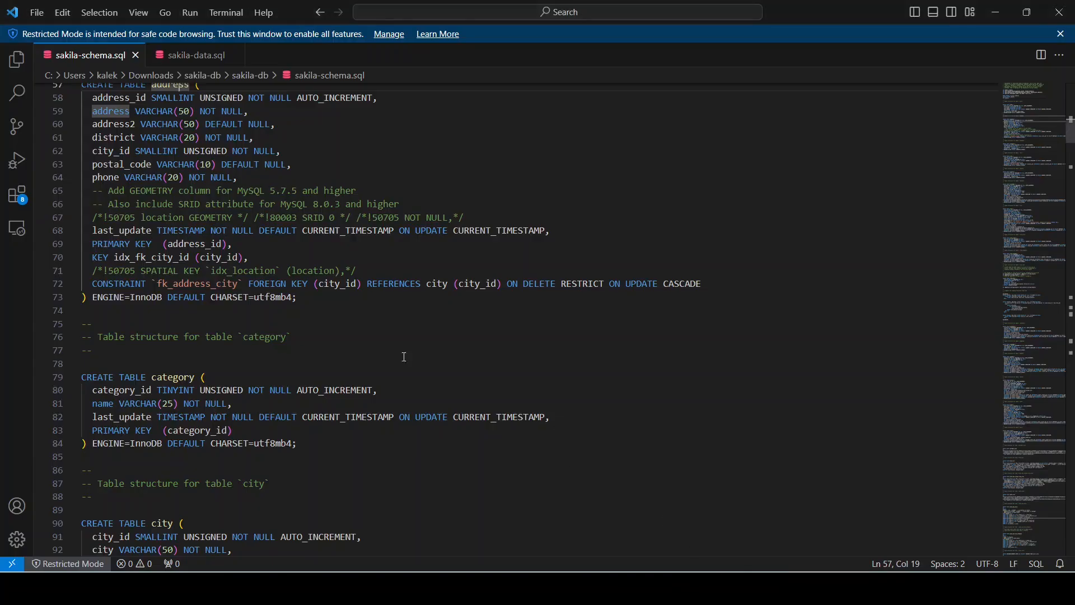
Open sakila-data.sql and scroll through its INSERT statements
left_click(193, 61)
scroll(323, 298, "down", 7)
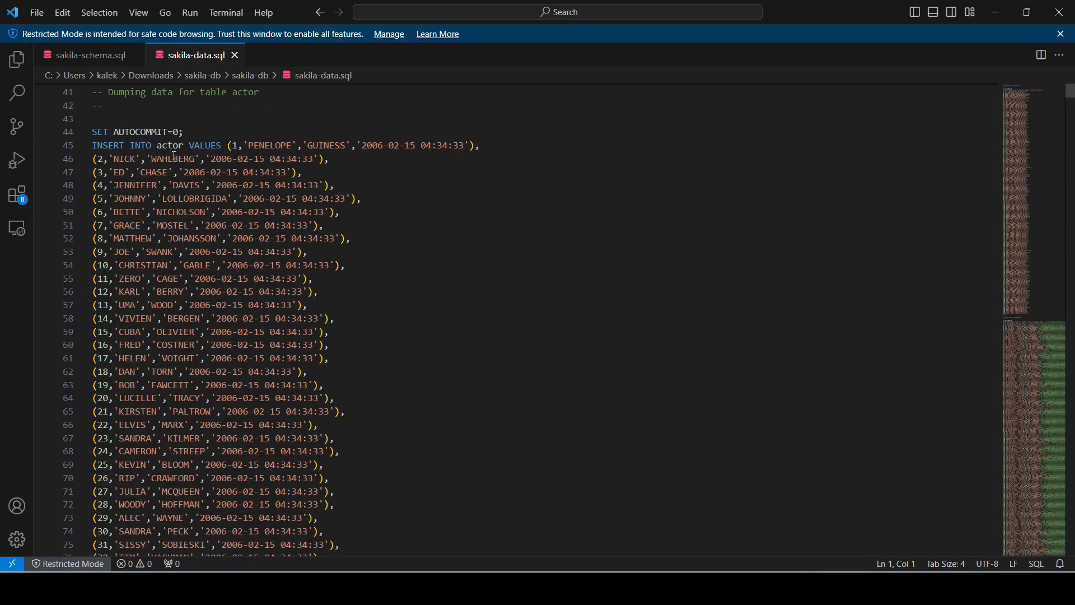
scroll(174, 155, "down", 20)
scroll(176, 165, "up", 19)
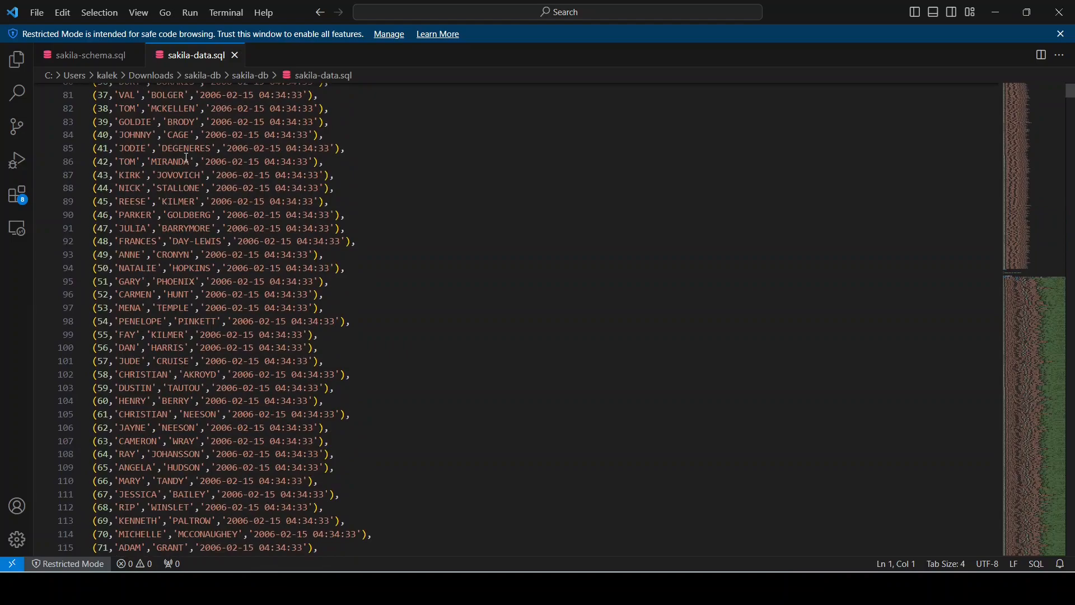
scroll(187, 159, "up", 18)
Select the entire data script, including the actor and address inserts, and minimize VS Code
left_click(170, 324)
scroll(398, 331, "down", 20)
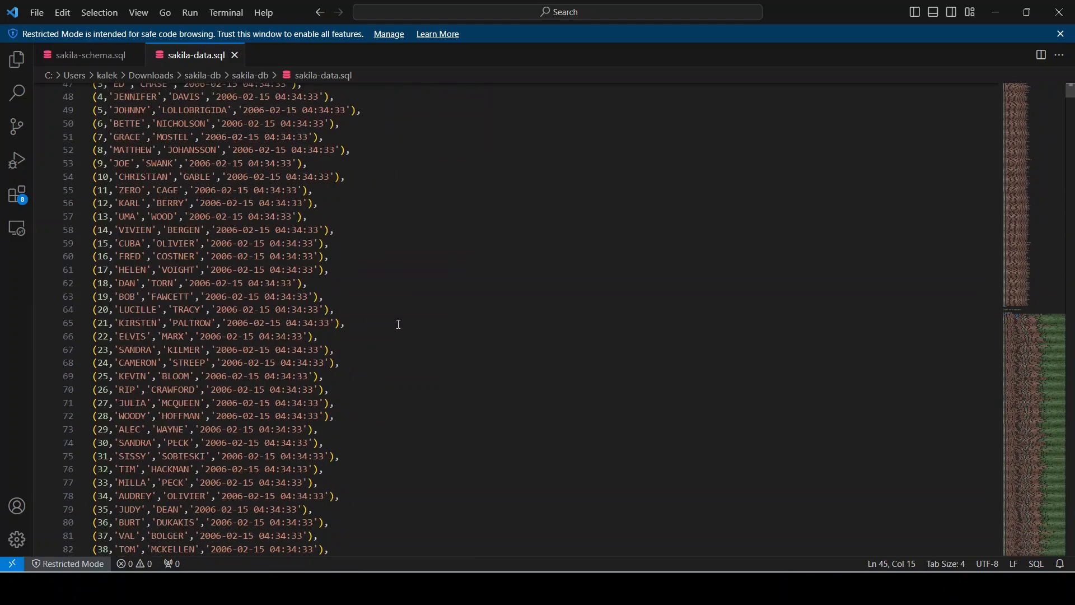
scroll(438, 303, "down", 20)
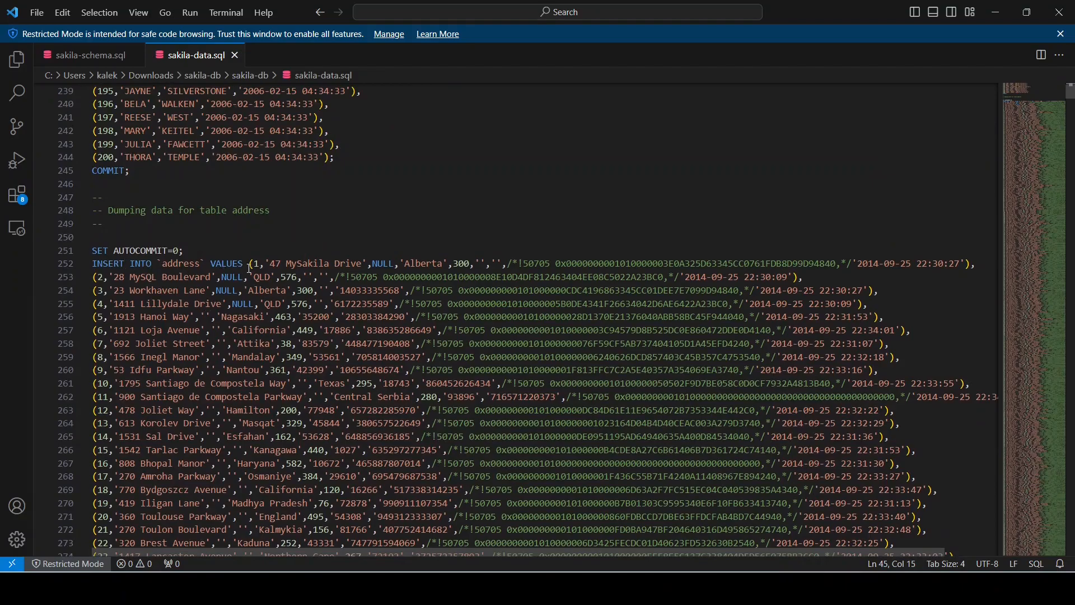
scroll(250, 268, "down", 20)
left_click_drag(315, 306, 320, 306)
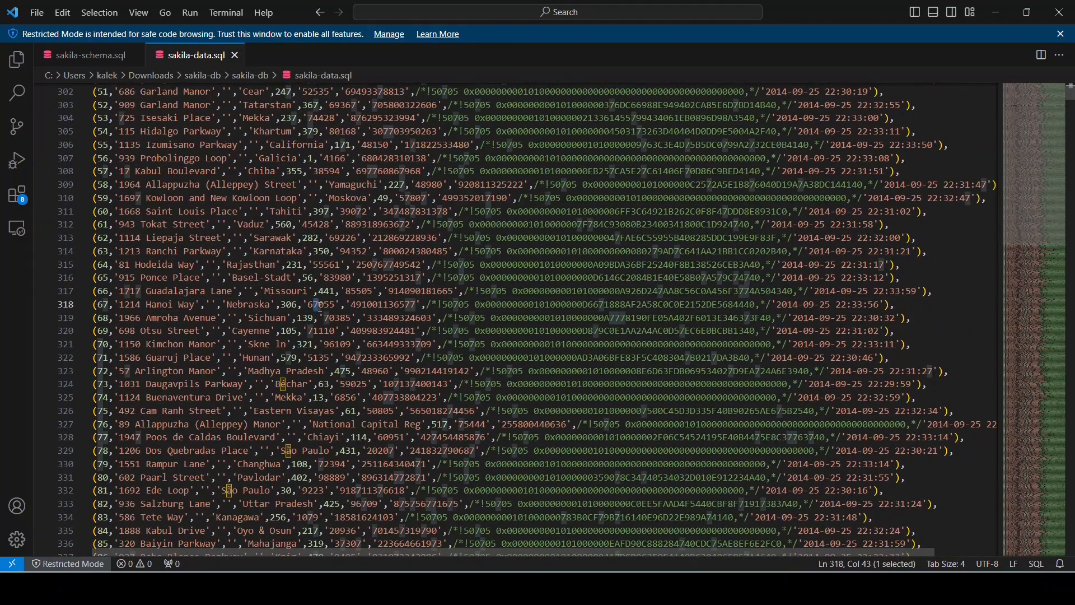
key("ctrl+a")
left_click(656, 588)
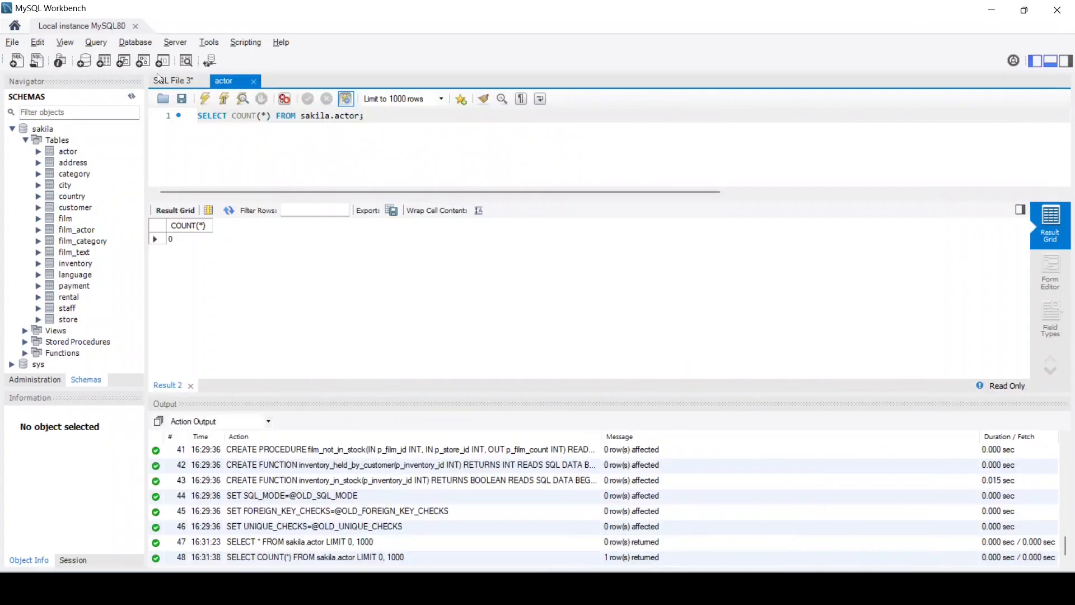
Paste the sakila data script into a new SQL tab and execute all of it
left_click(19, 66)
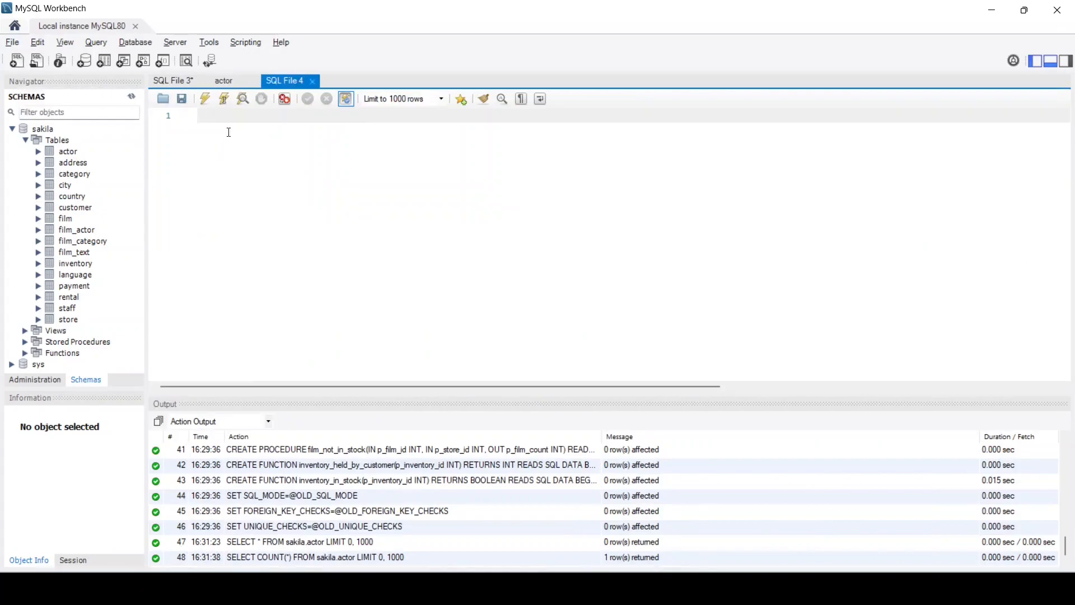
key("ctrl+v")
left_click(381, 247)
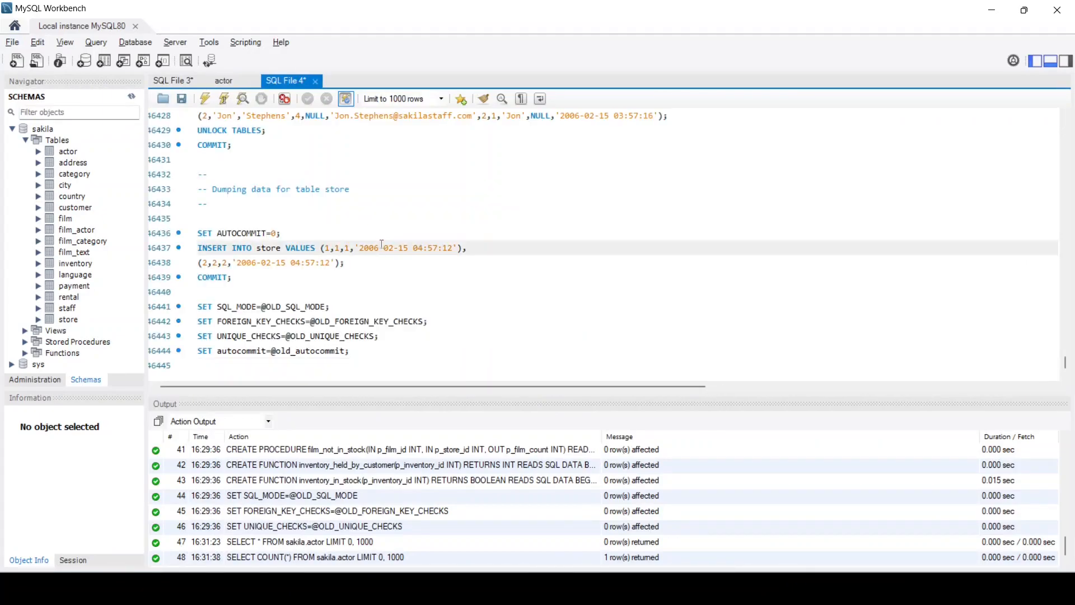
key("ctrl+a")
left_click(206, 100)
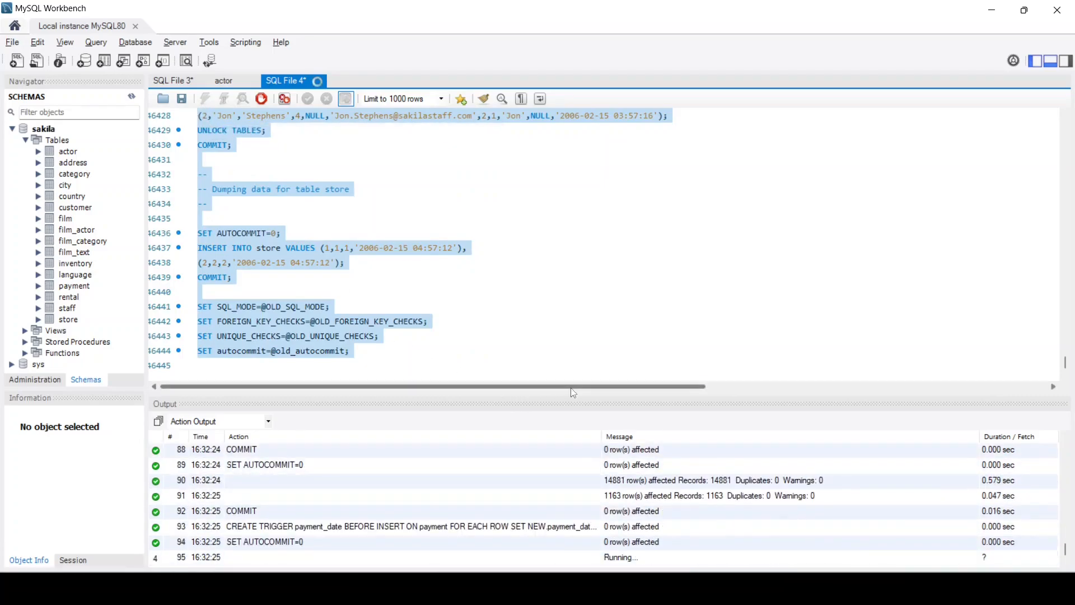
Check the output log, refresh the schemas, and open actor, now returning 200 rows
left_click_drag(569, 397, 561, 294)
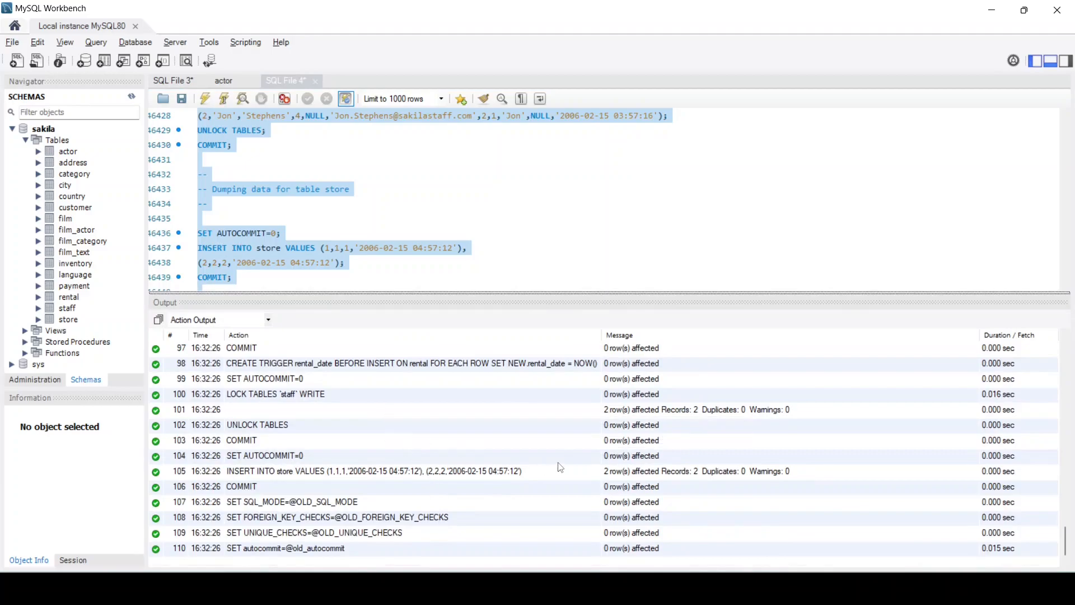
scroll(564, 466, "up", 11)
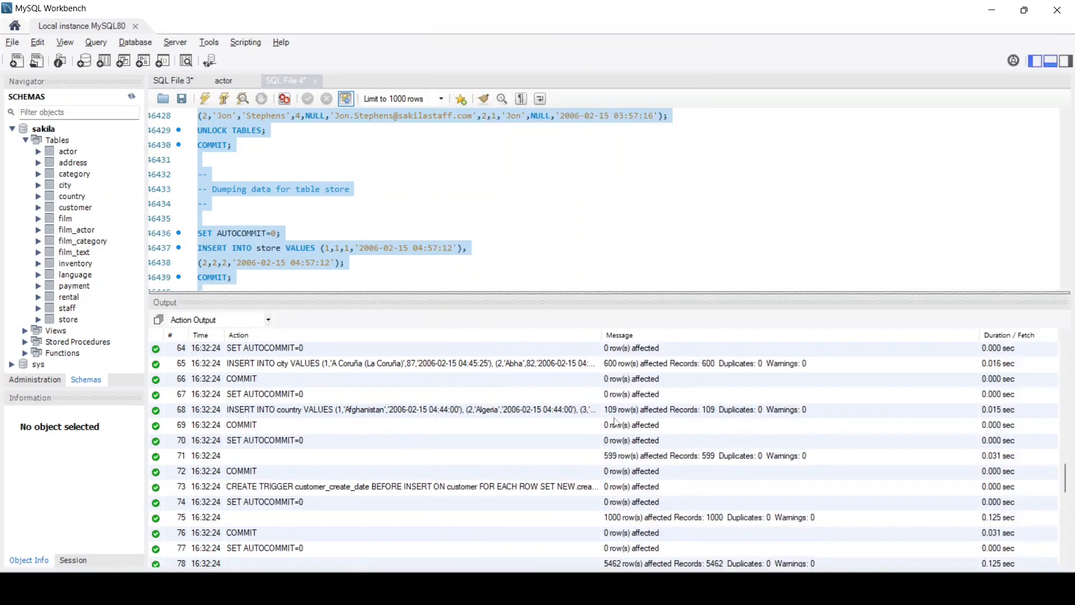
scroll(613, 399, "up", 20)
scroll(614, 398, "up", 1)
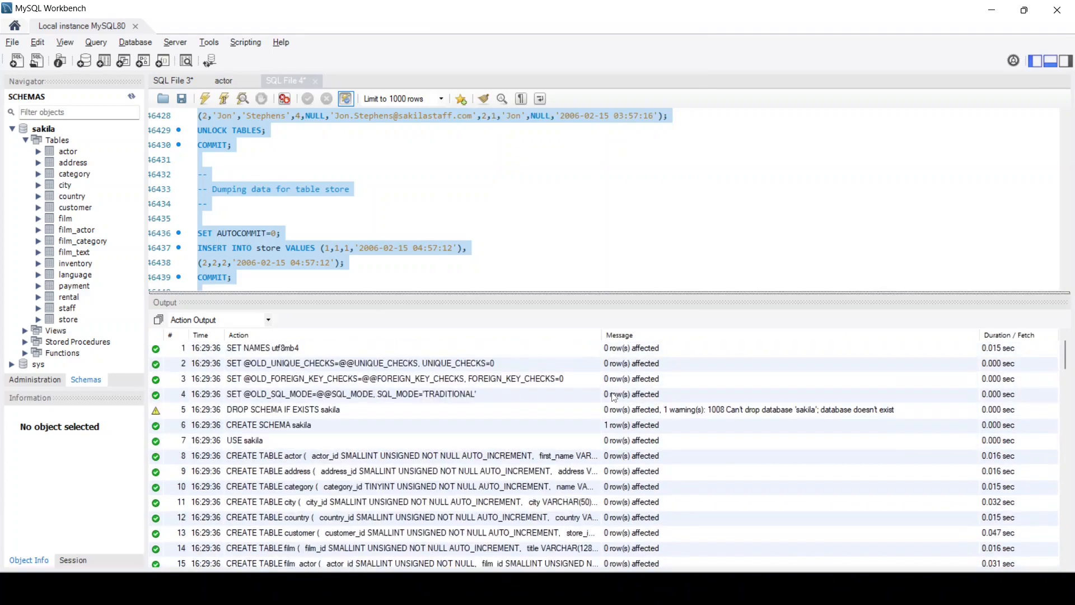
scroll(615, 396, "down", 5)
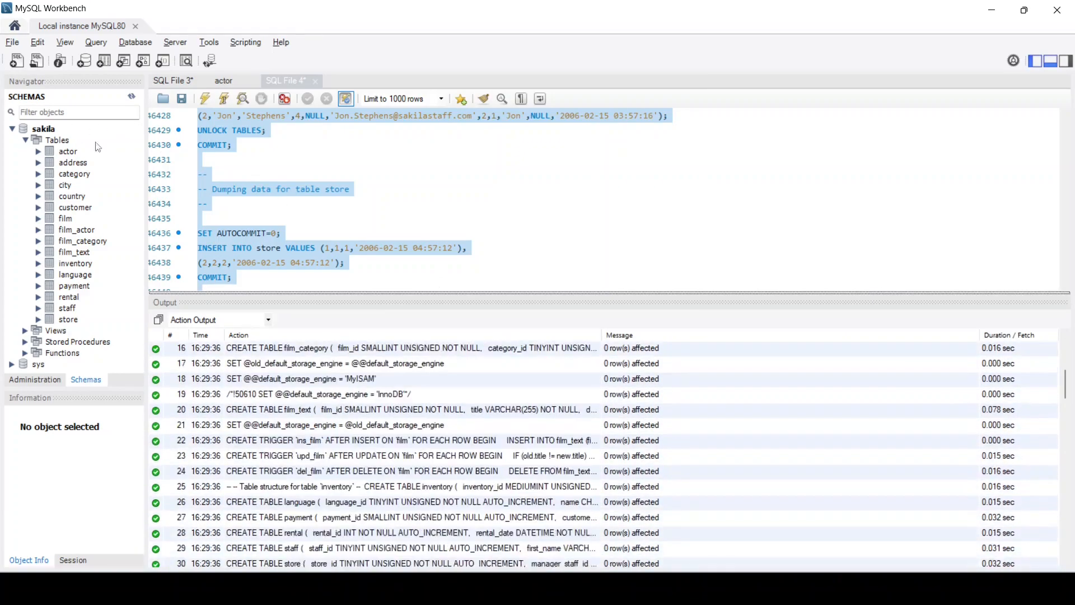
left_click(132, 97)
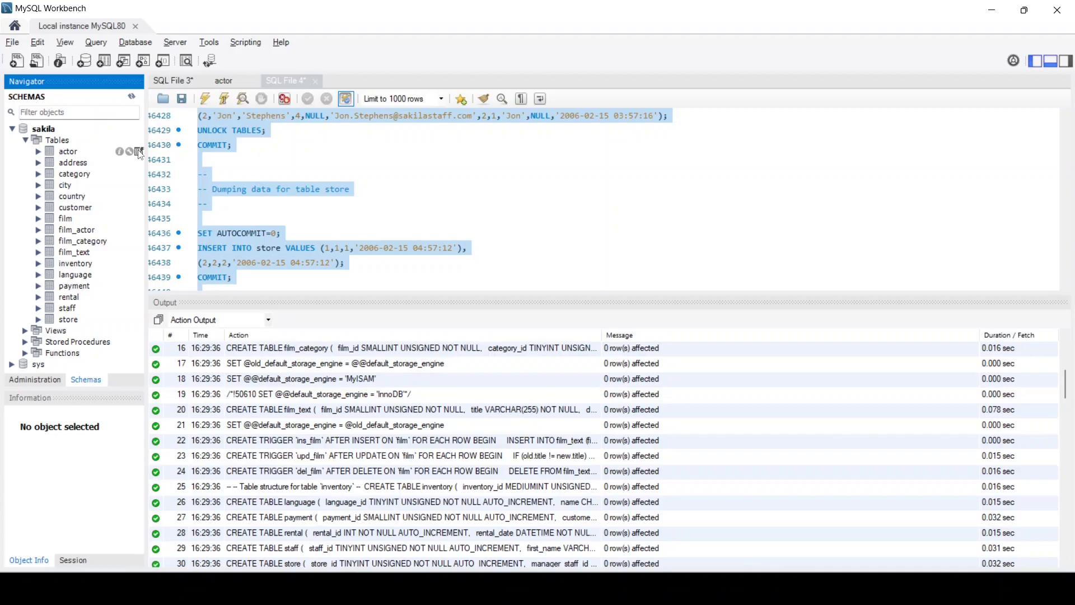
left_click(139, 152)
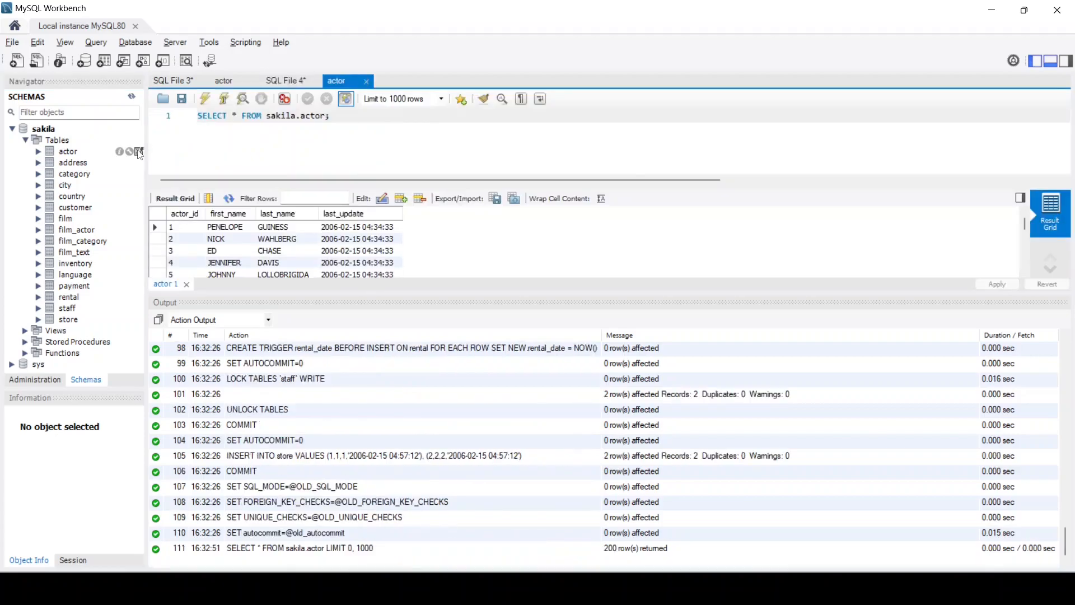
Open address (603 rows), country (109), store (2) and rental (1000) in separate tabs
left_click_drag(412, 290, 412, 397)
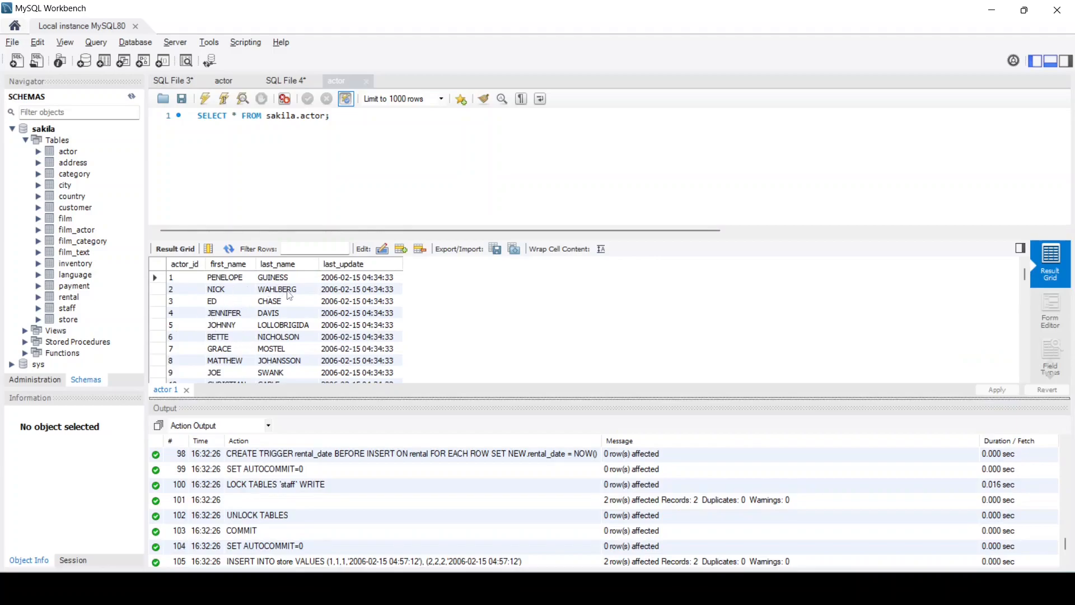
left_click(74, 167)
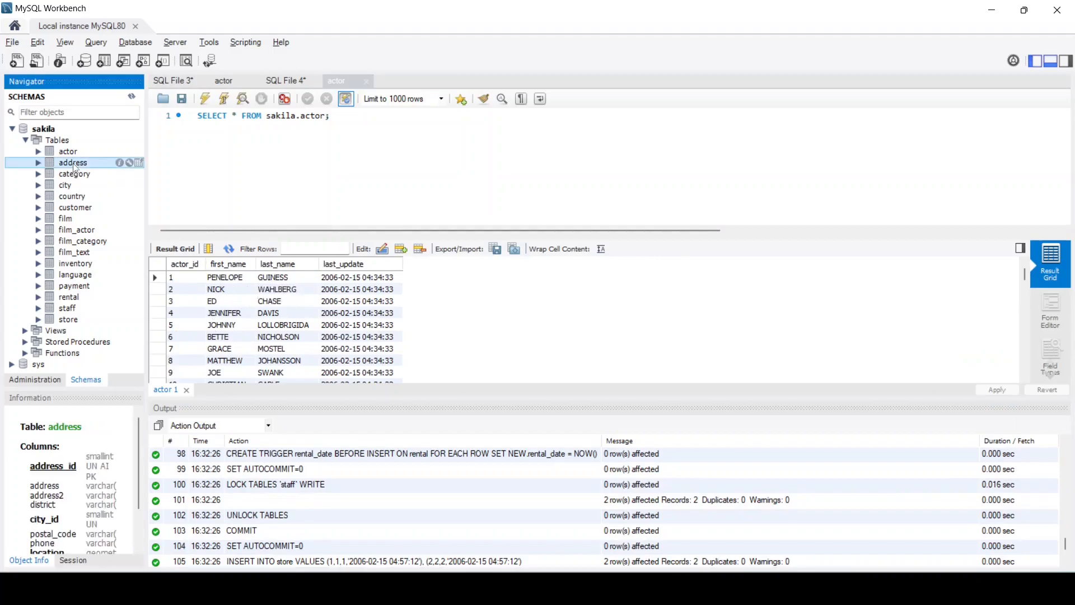
left_click(140, 163)
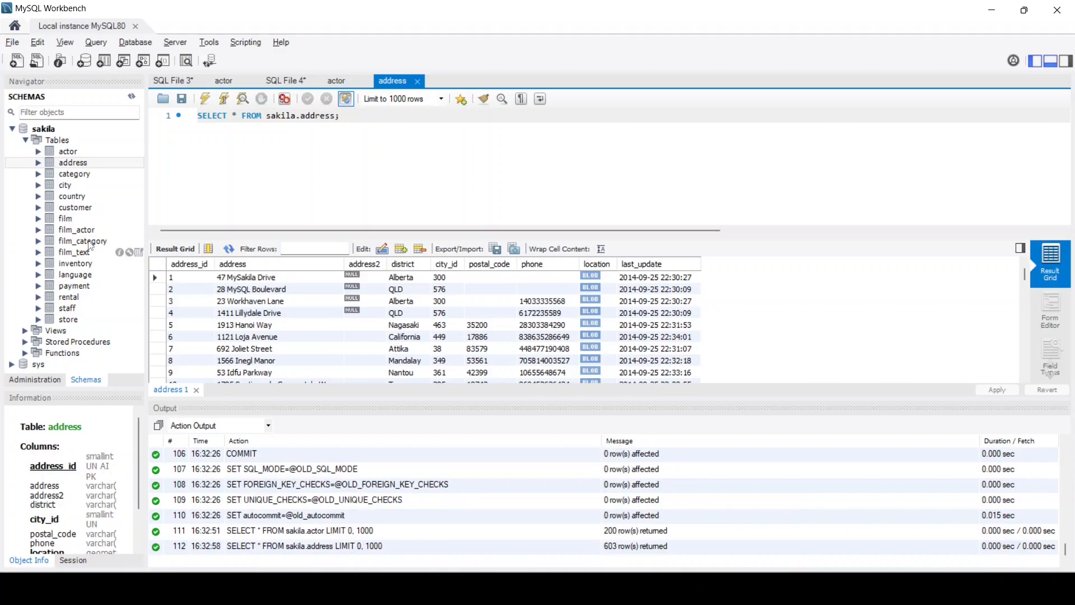
left_click(140, 196)
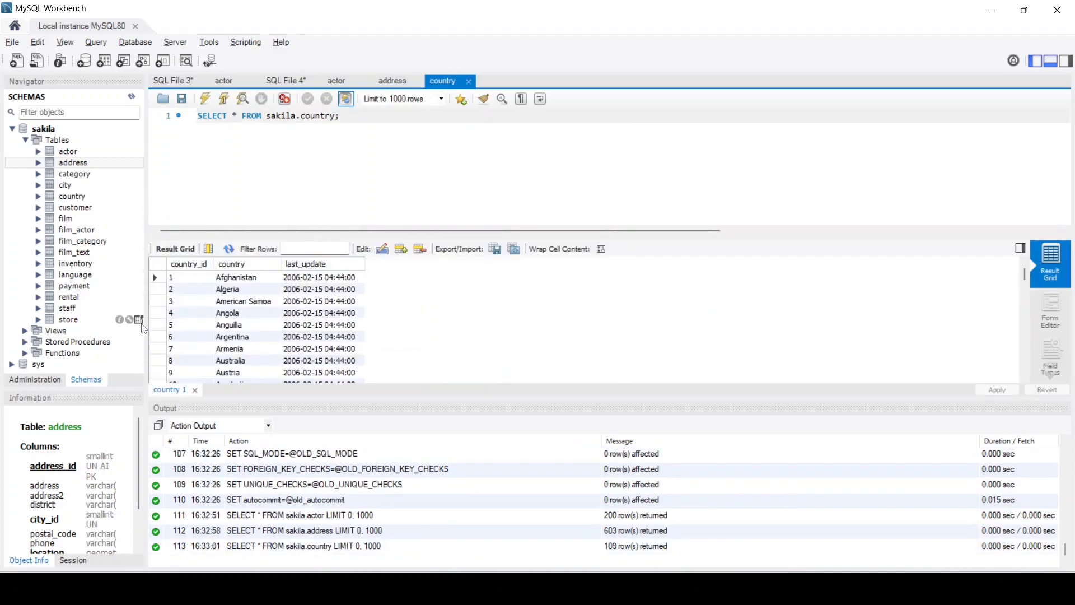
left_click(140, 320)
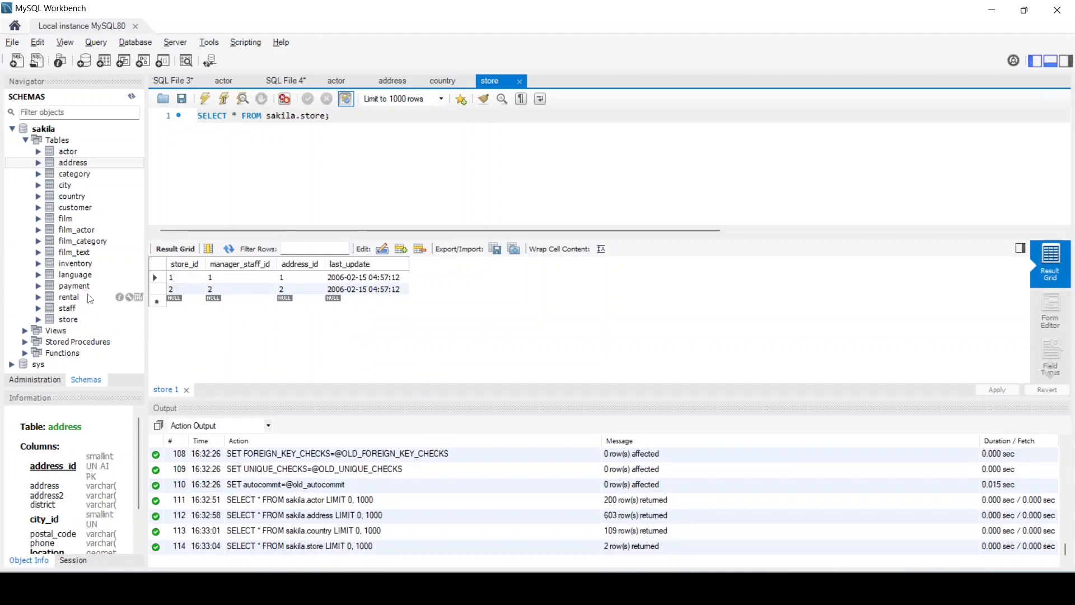
left_click(140, 298)
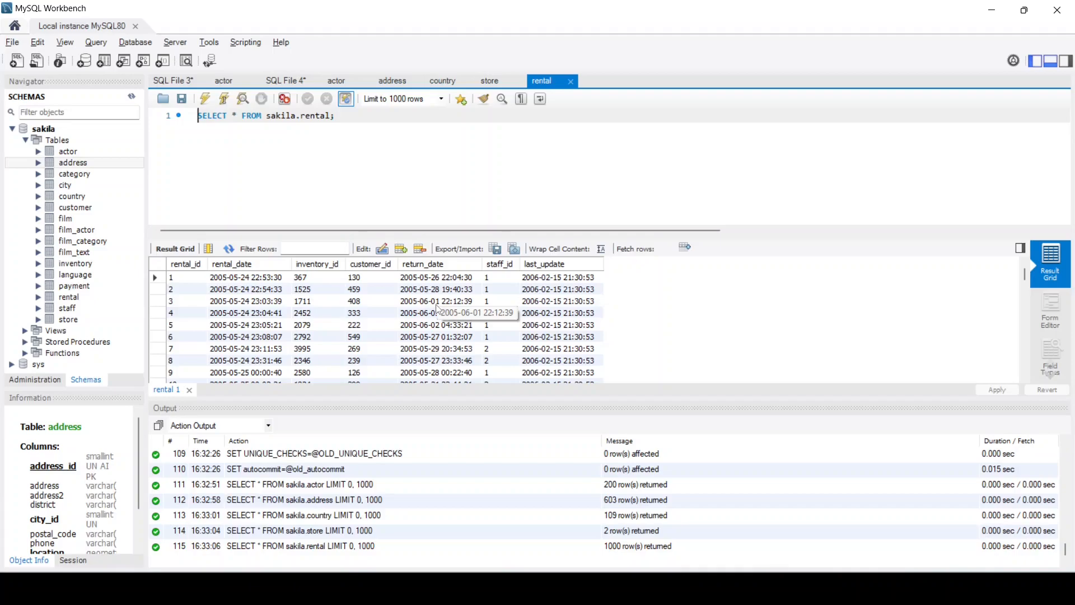
Expand sakila's Views and query actor_info (200 rows) and film_list (1000 rows)
left_click(21, 331)
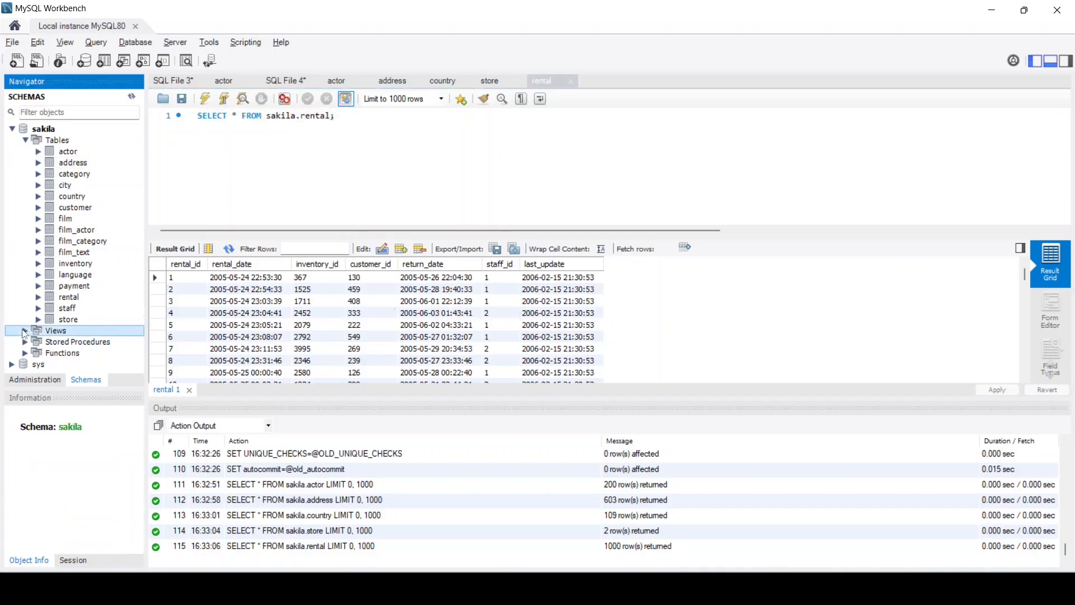
left_click(25, 331)
scroll(29, 307, "down", 3)
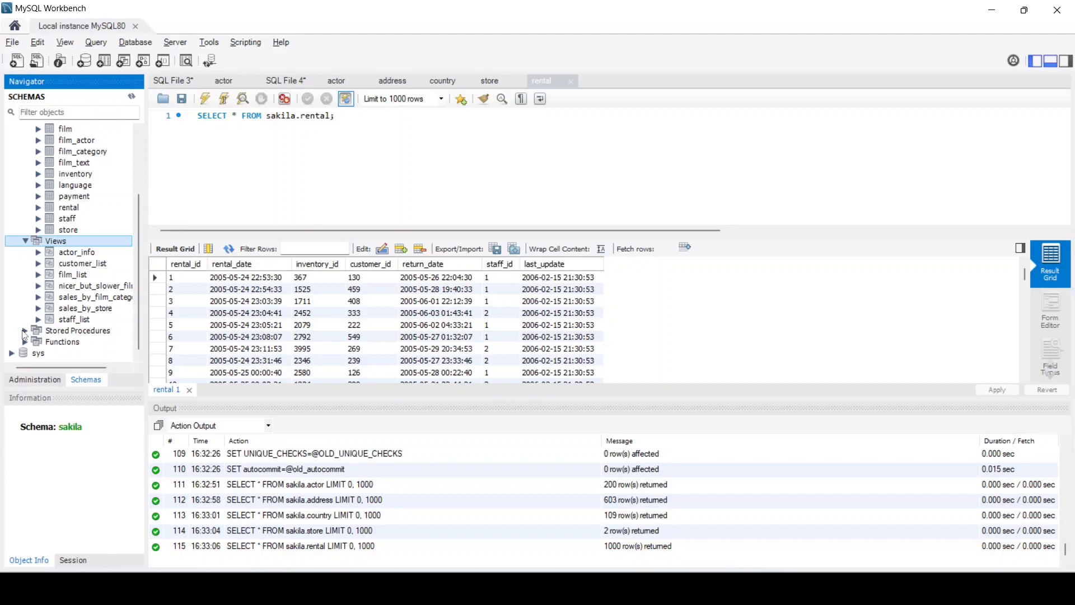
left_click(25, 334)
left_click(25, 341)
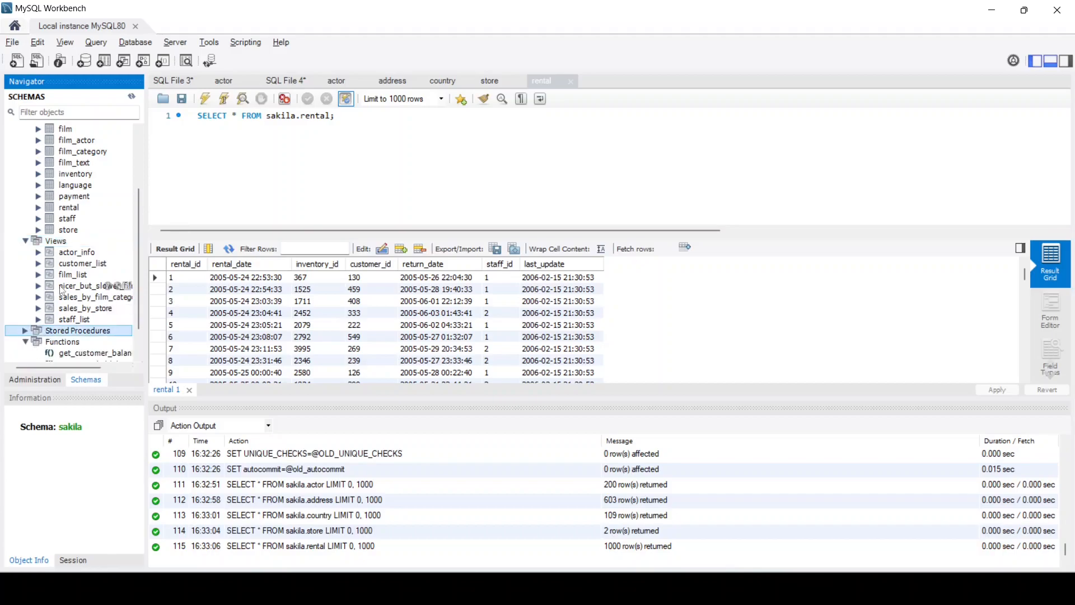
left_click(127, 253)
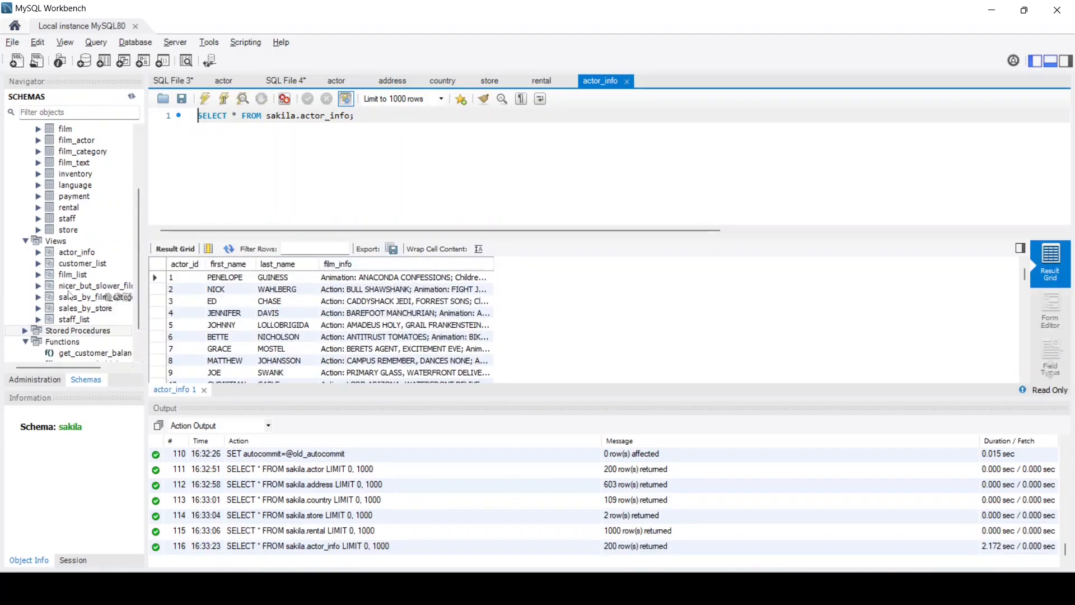
left_click(38, 275)
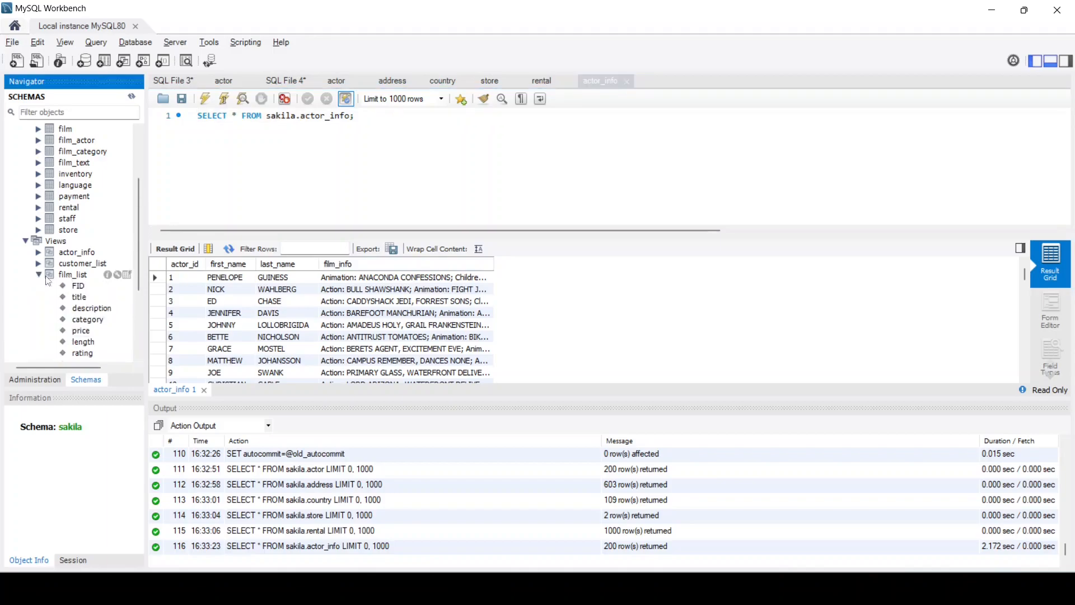
left_click(127, 276)
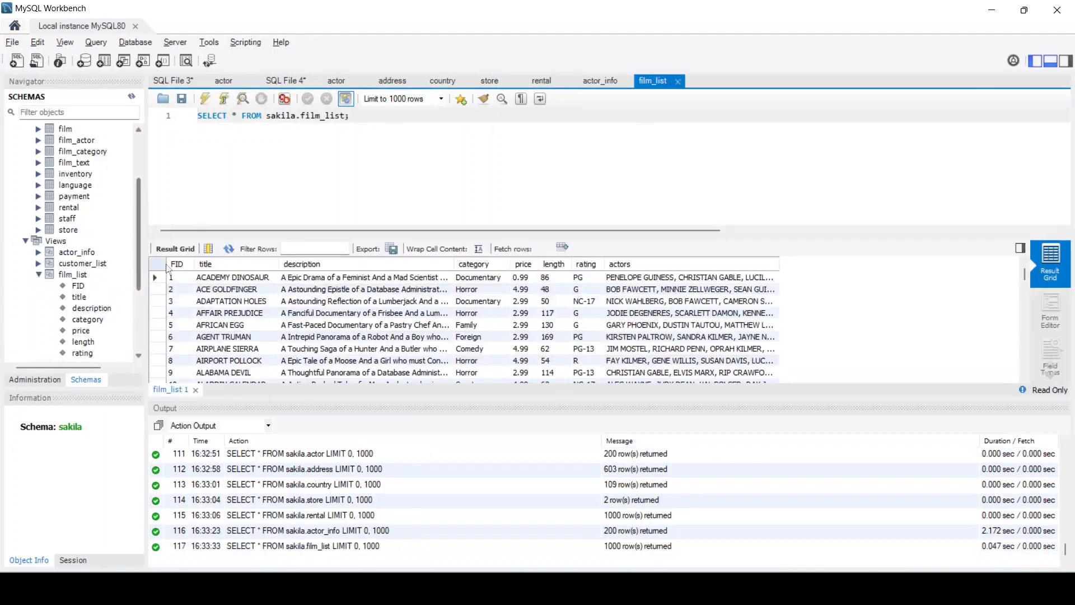
left_click(39, 275)
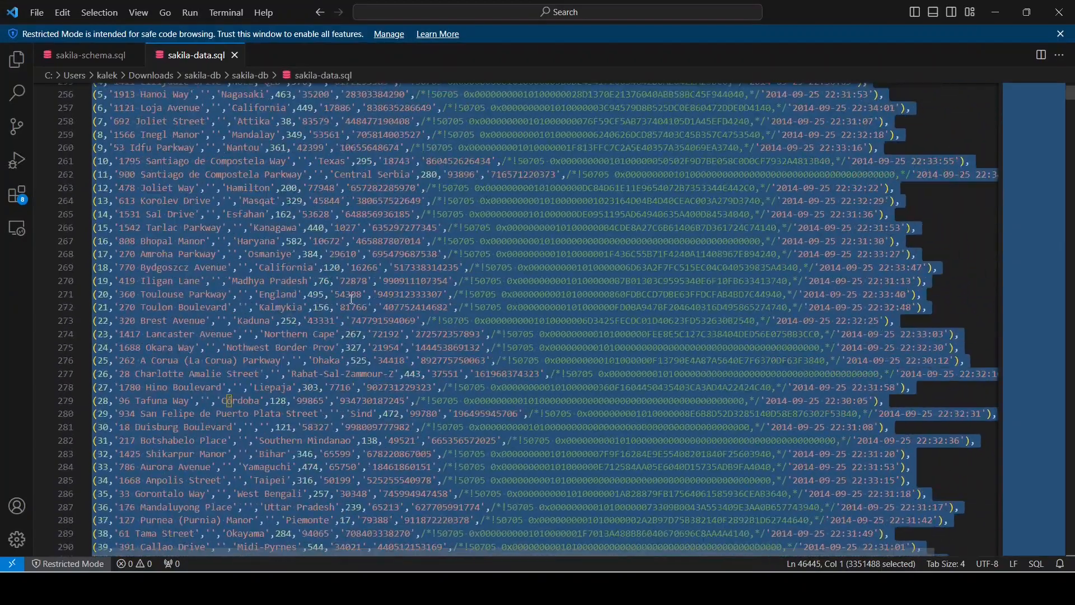
Switch to sakila-schema.sql and scroll to the film_text triggers and the inventory table definition
scroll(351, 299, "up", 14)
left_click(84, 58)
scroll(226, 244, "down", 7)
scroll(229, 246, "down", 20)
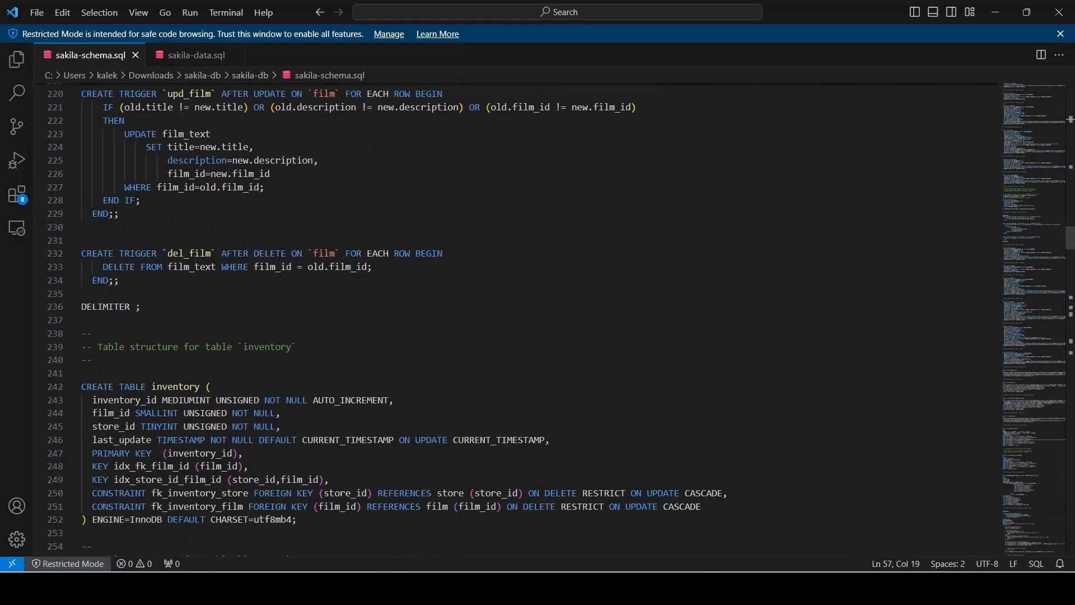
mouse_move(693, 588)
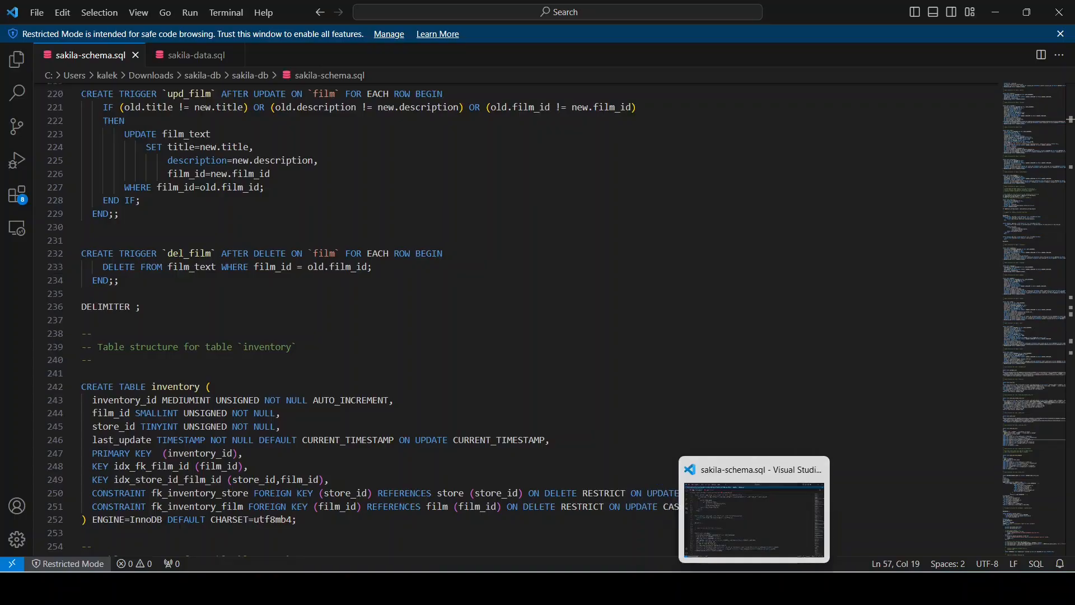
In Workbench, collapse Views, list actor's four columns, and open the new SQL File 5 tab
left_click(754, 588)
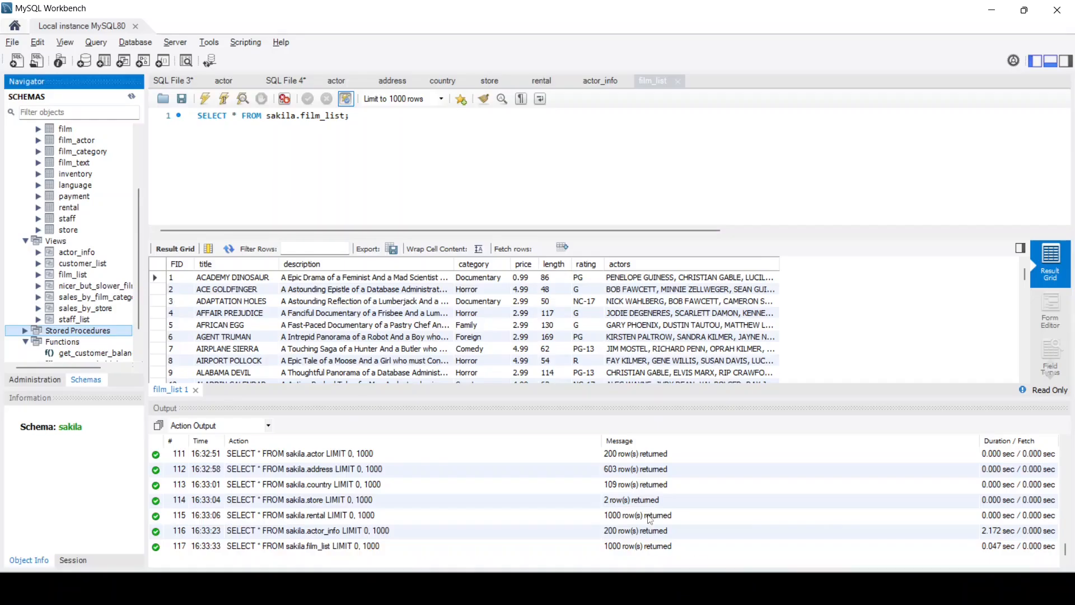
left_click(24, 243)
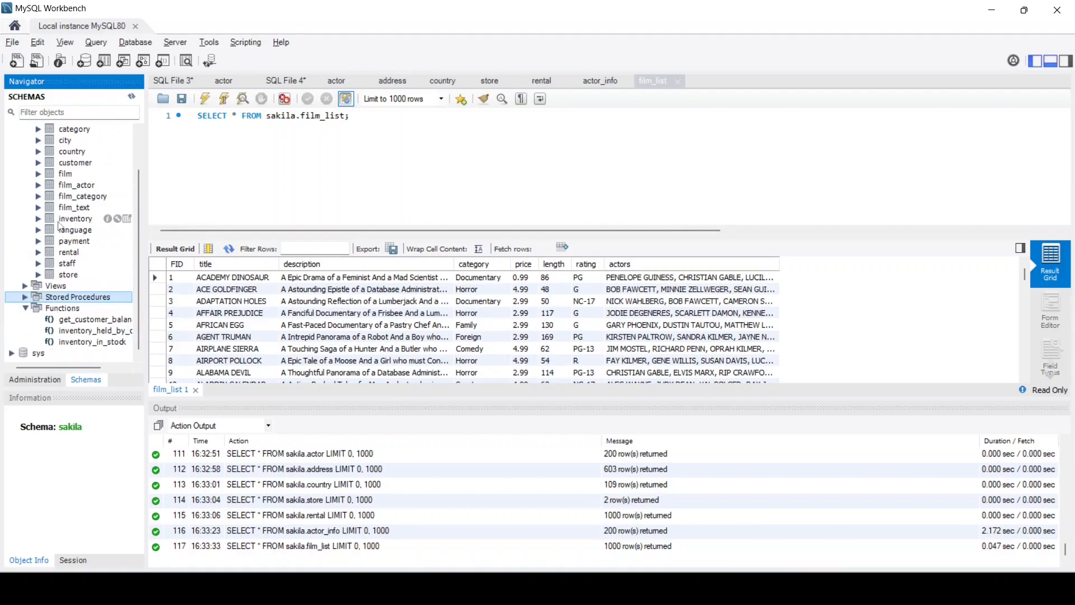
scroll(73, 235, "up", 2)
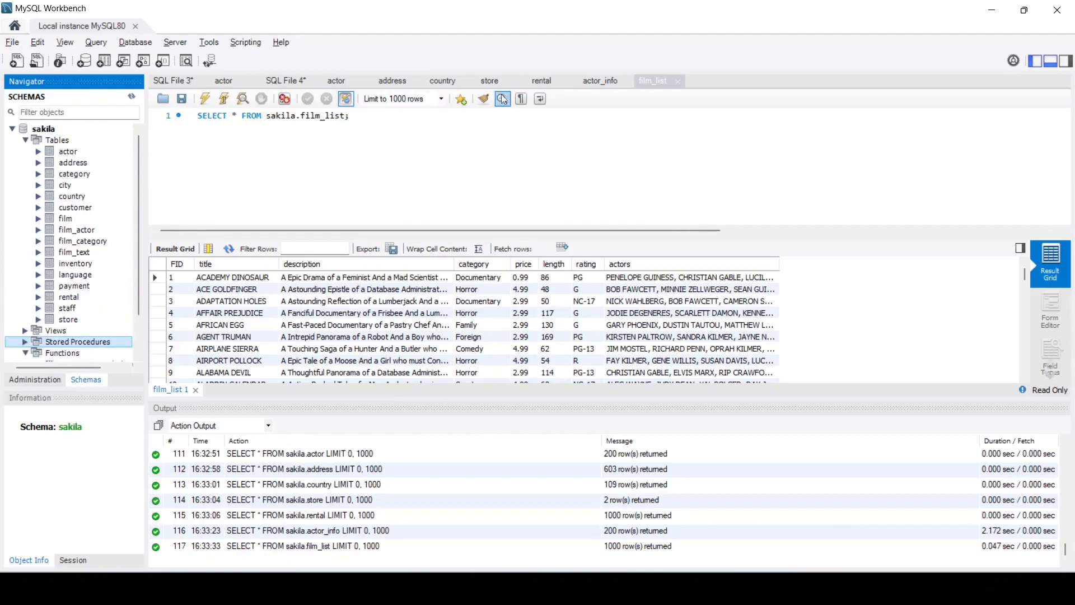
left_click(38, 152)
left_click(51, 163)
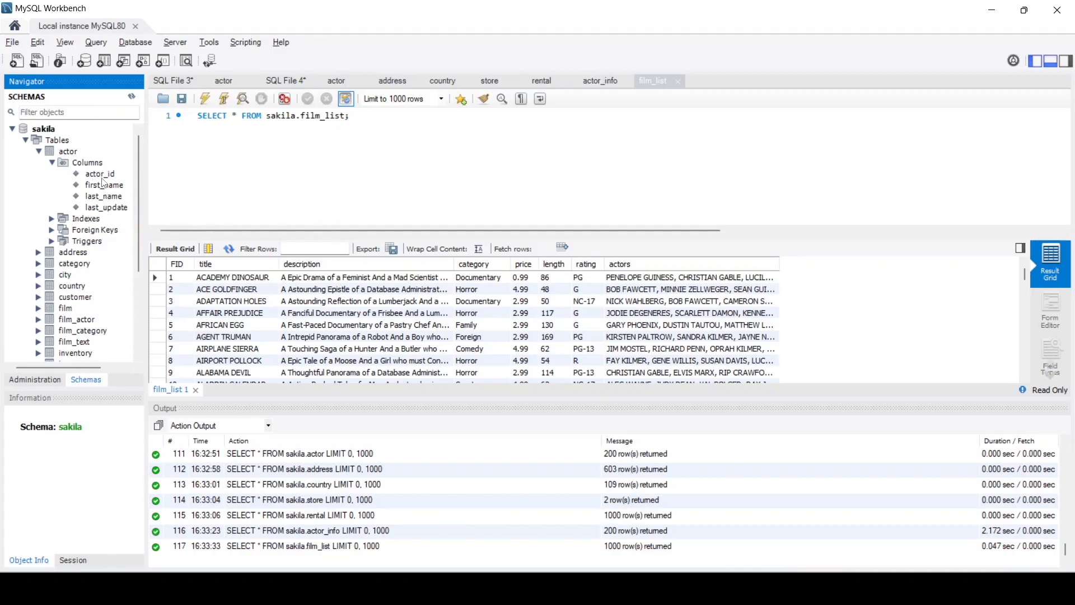
left_click(16, 61)
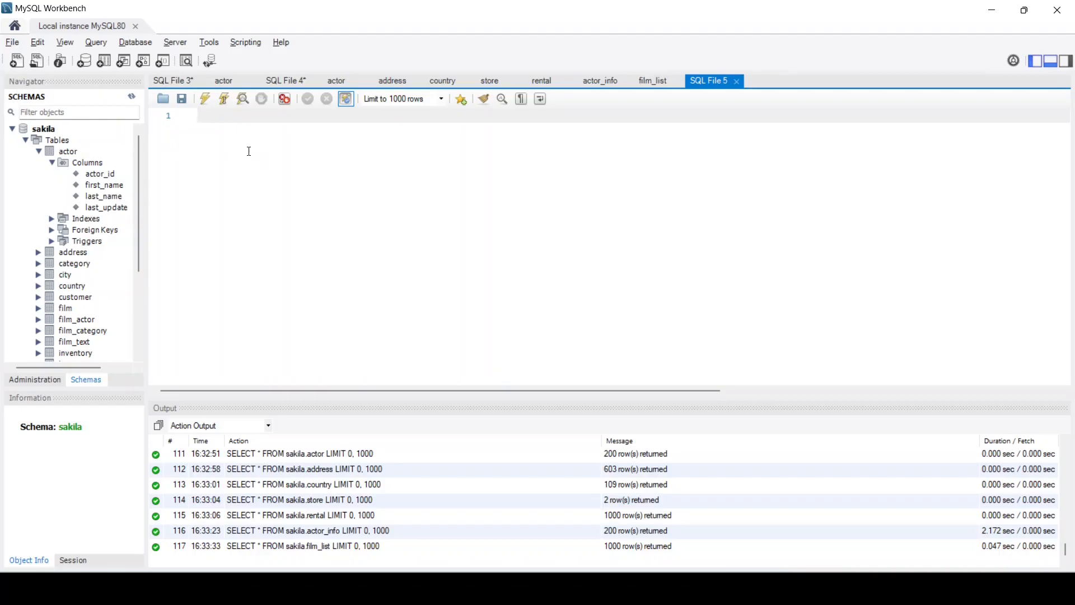
Enter and run use sakila; in SQL File 5
type("use")
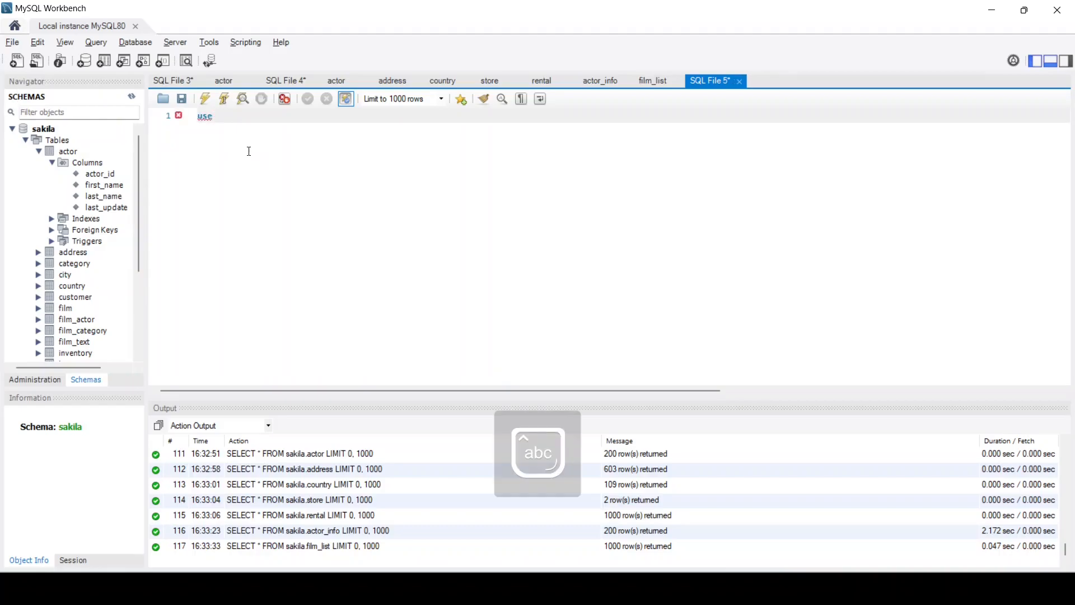
type(" sakila;")
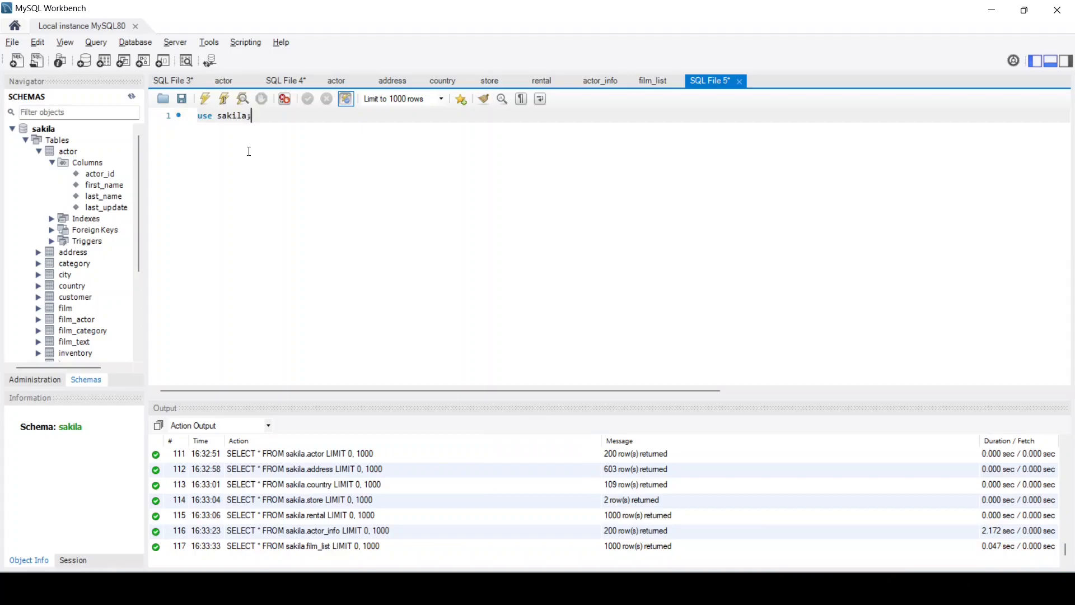
key("ctrl+Return")
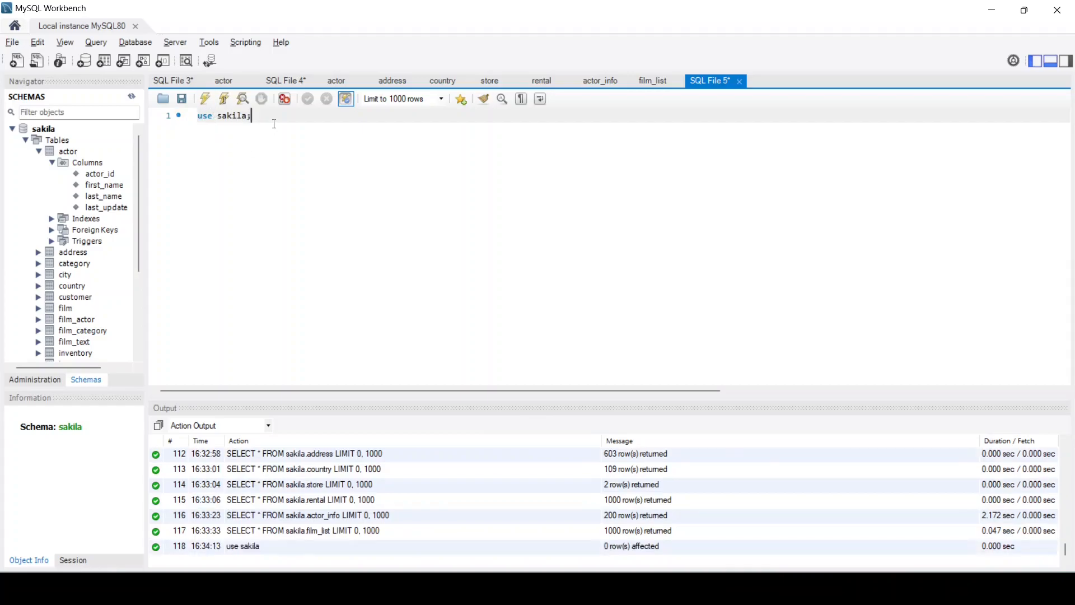
key("Return")
key("Return")
Write select actor_id, first_name, last_name from actor on line 3
type("sele")
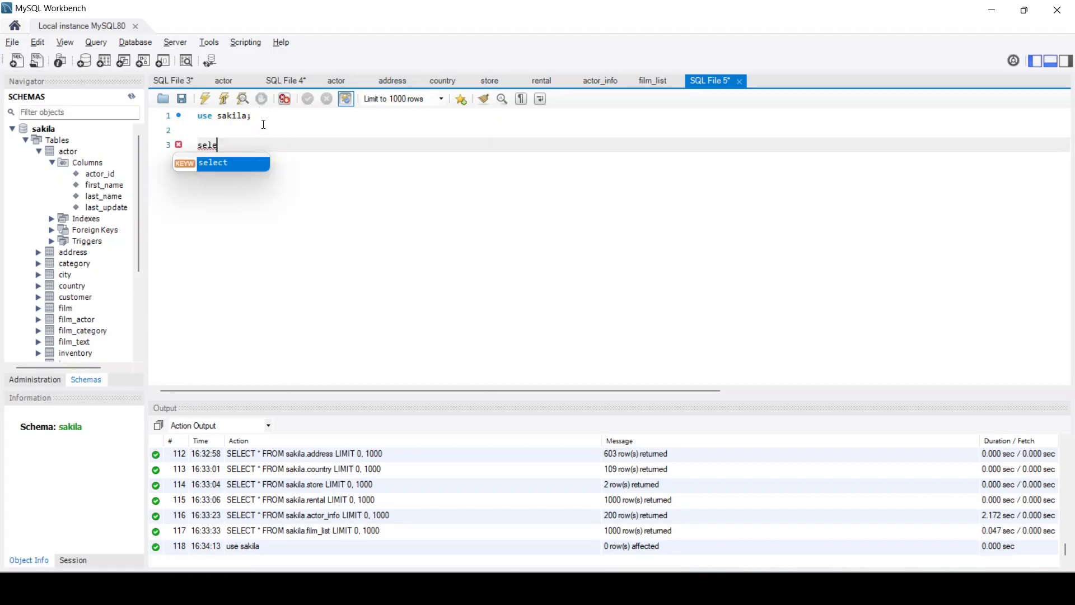
left_click(263, 119)
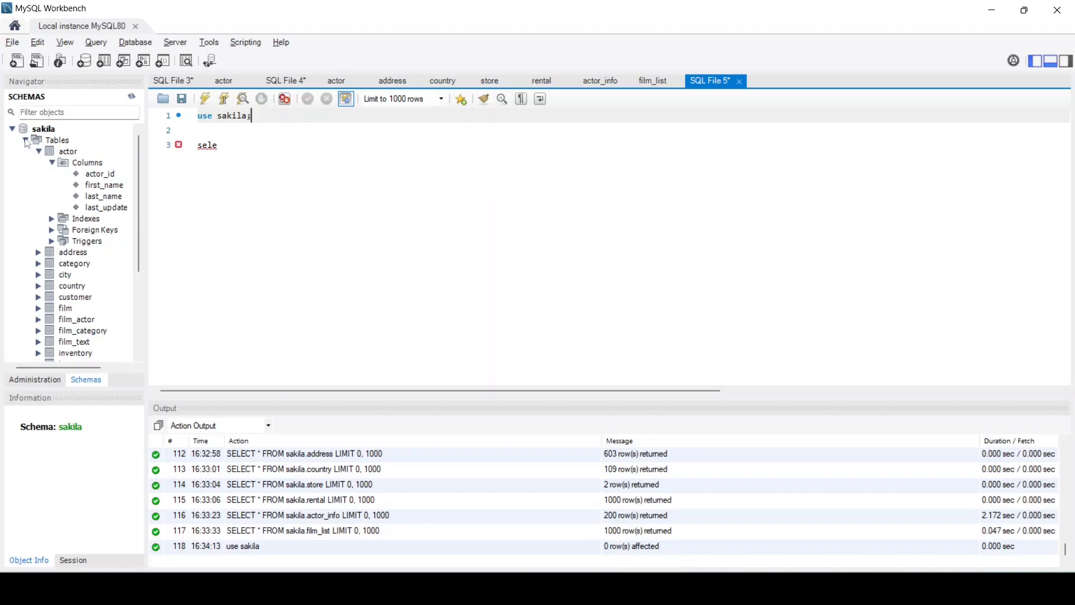
left_click(231, 146)
type("ct")
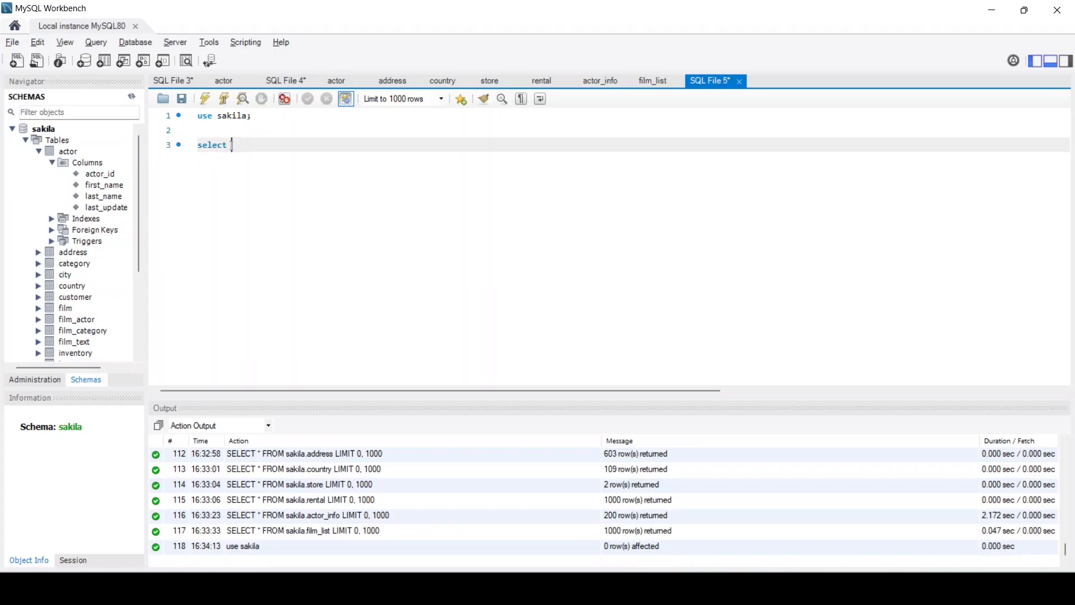
type(" actor")
left_click(231, 146)
key("BackSpace")
type("_id, first_n")
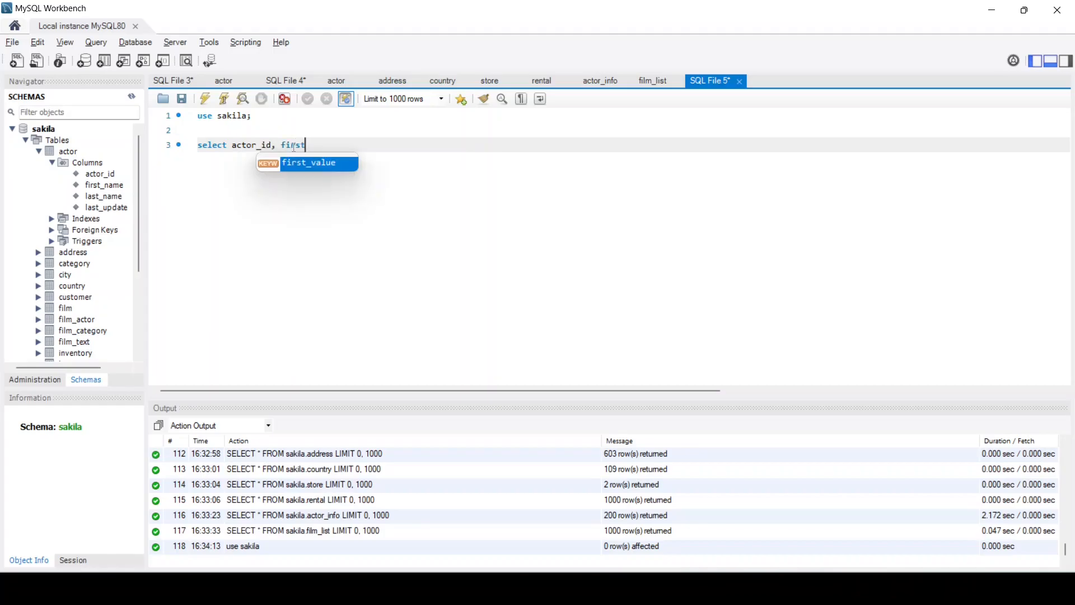
type("form")
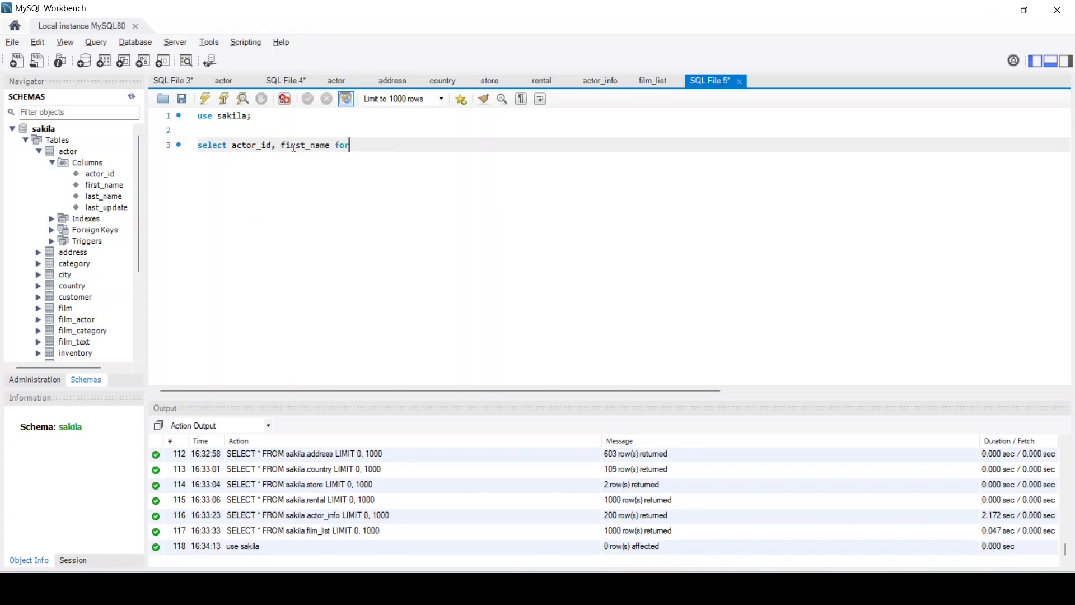
key("BackSpace")
key("BackSpace")
key("BackSpace")
type("rom actor")
left_click(331, 146)
type(",las")
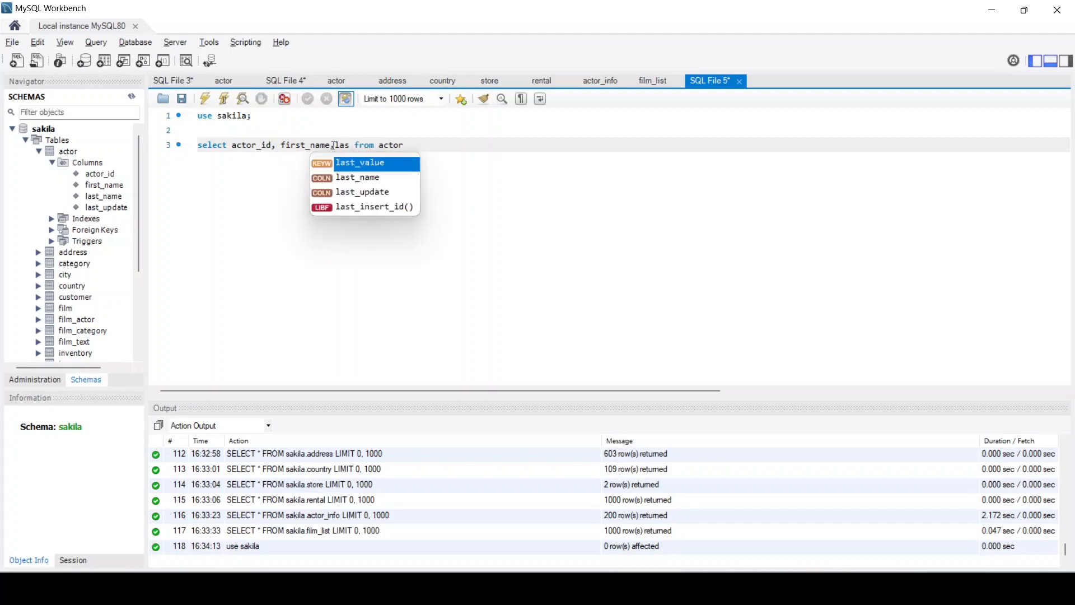
double_click(364, 174)
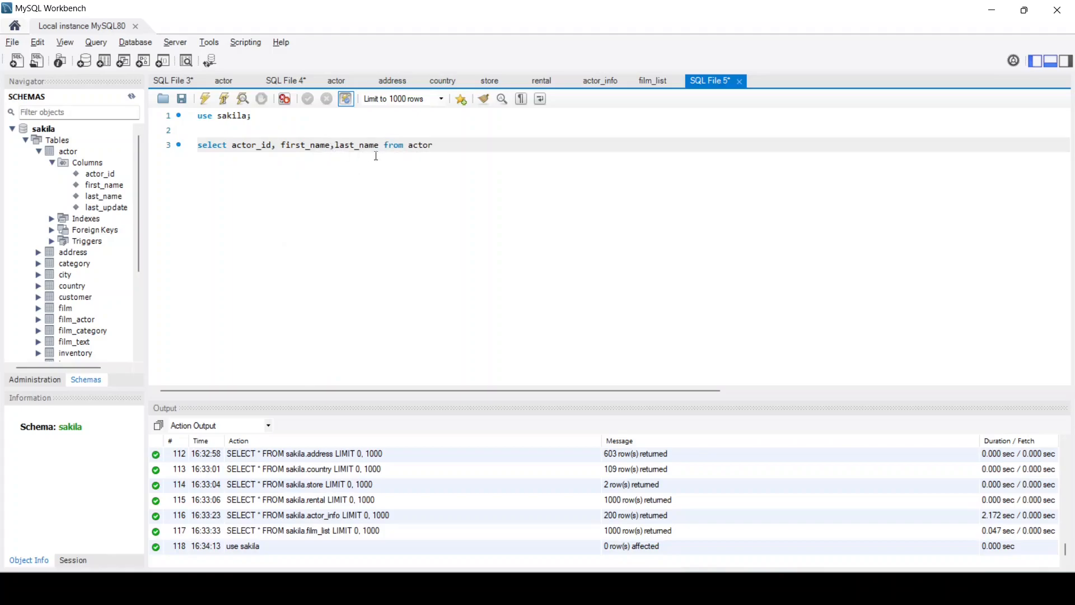
Execute the selected actor query, returning 200 rows, and collapse actor's column list
left_click_drag(433, 147, 145, 142)
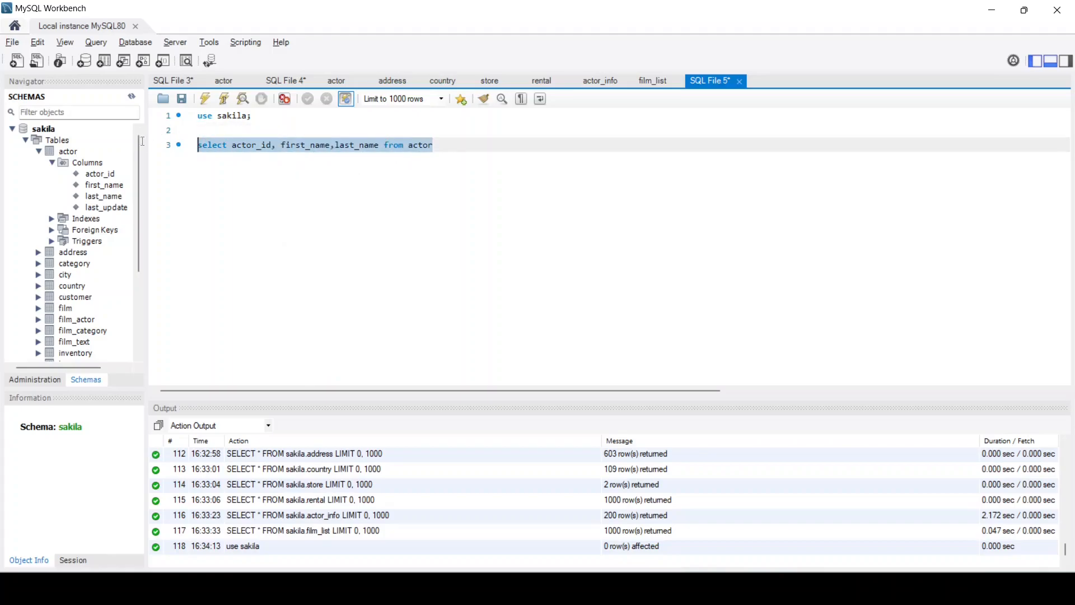
left_click(205, 100)
scroll(261, 360, "down", 13)
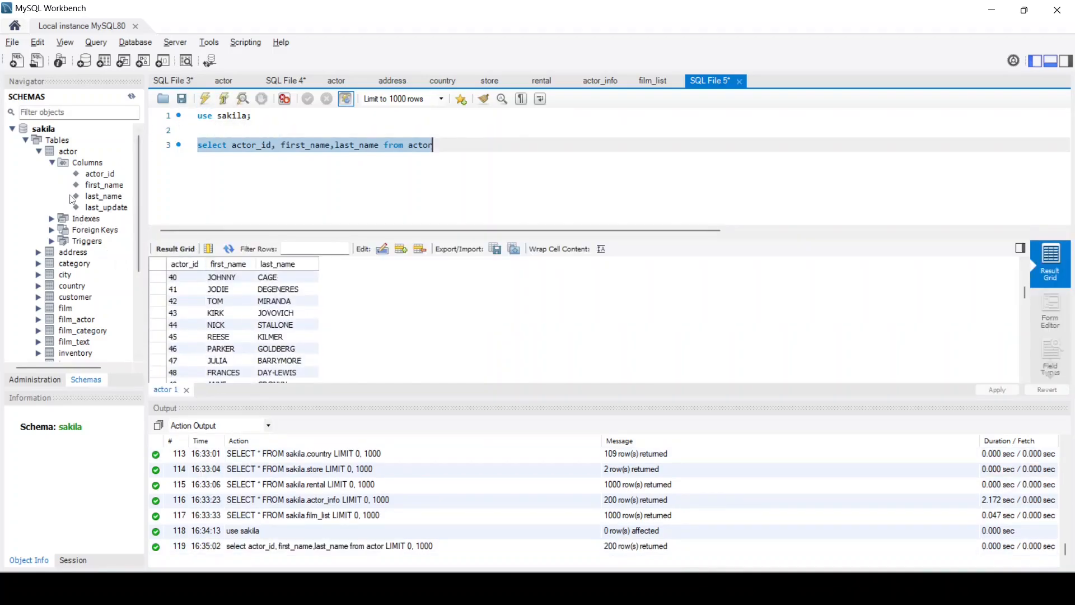
left_click(52, 162)
left_click(40, 151)
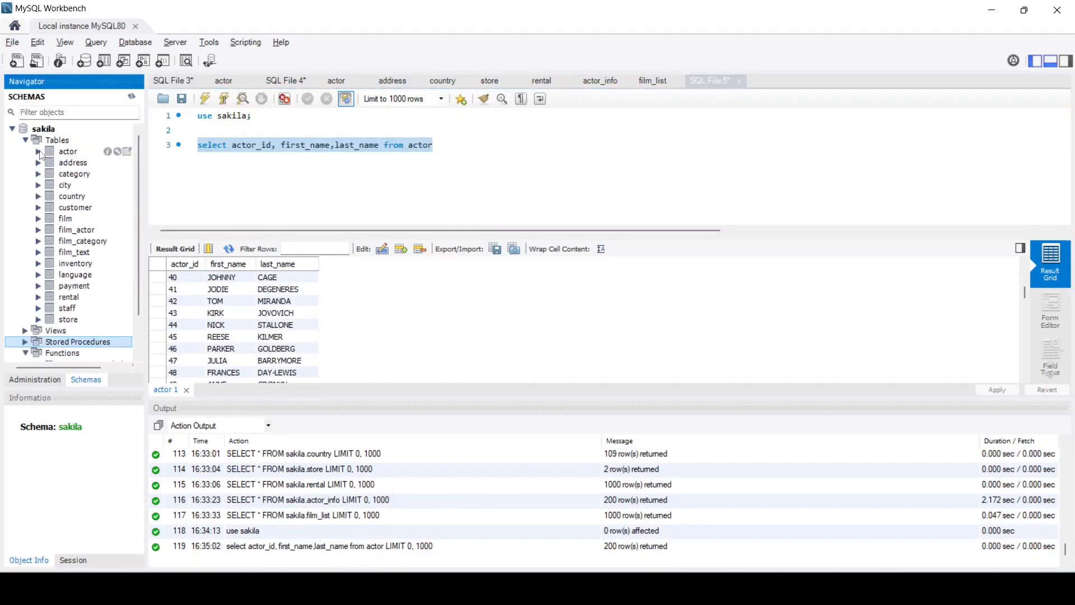